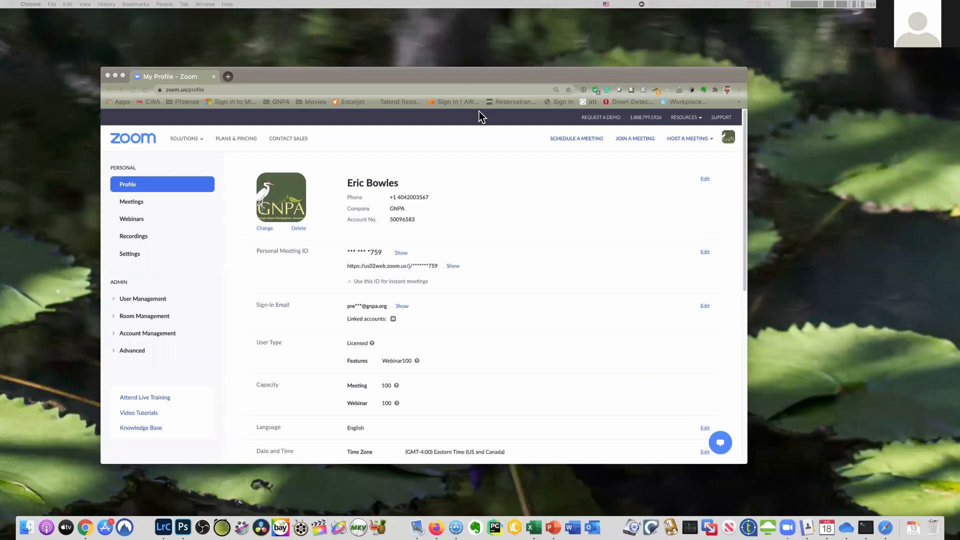
Step: Move and enlarge the browser window, and sign out of the current Zoom account
drag(446, 70, 445, 46)
drag(746, 438, 794, 482)
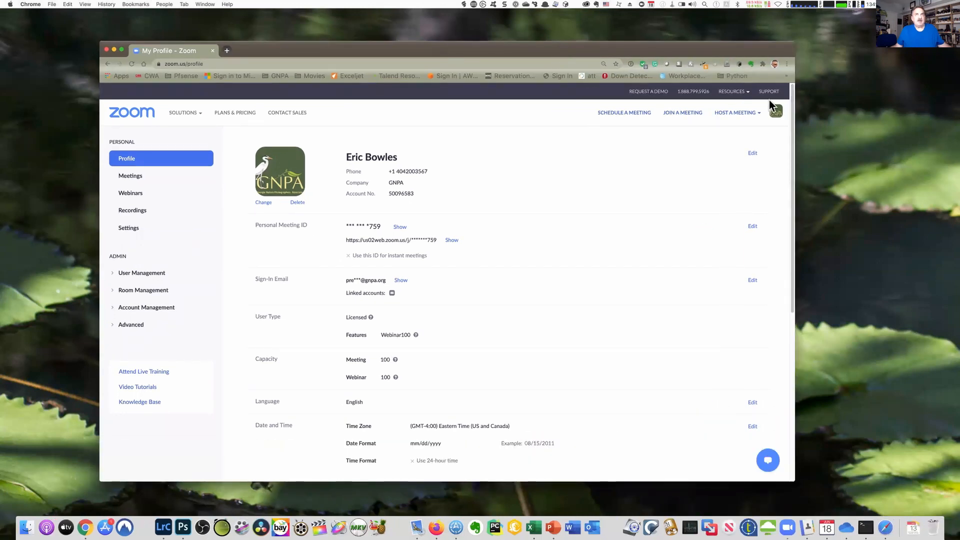
click(775, 112)
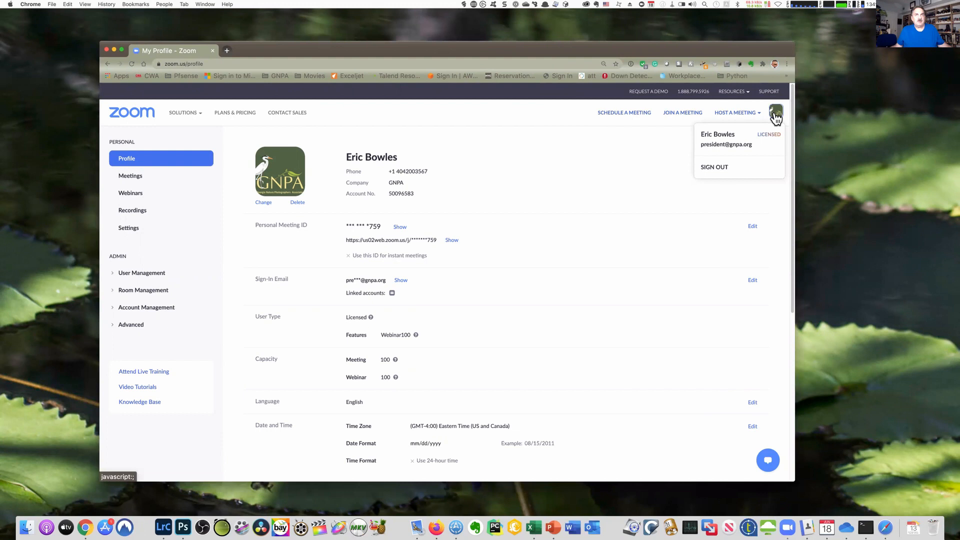
click(721, 169)
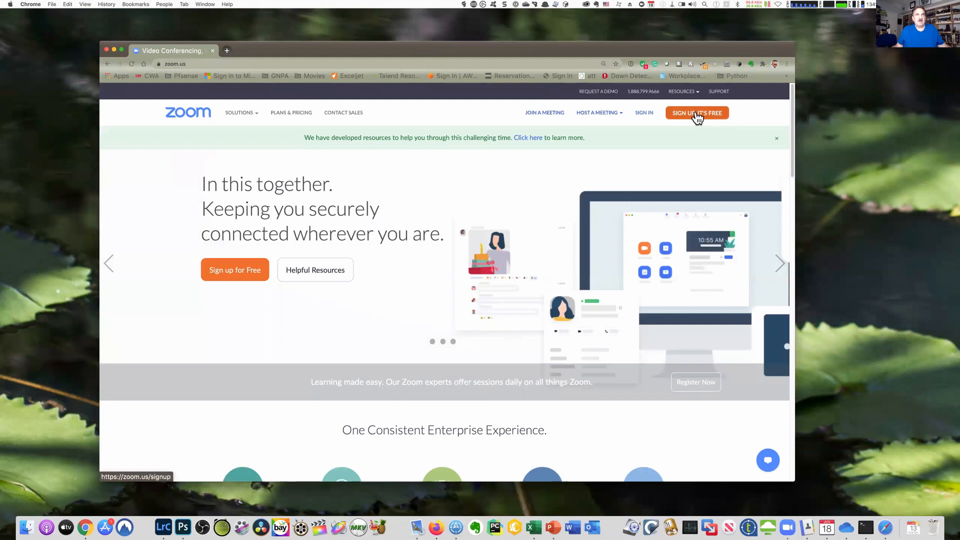
Step: Sign in to Zoom, filling the email address and account password from the saved "Zoom GNPA1" login
click(646, 114)
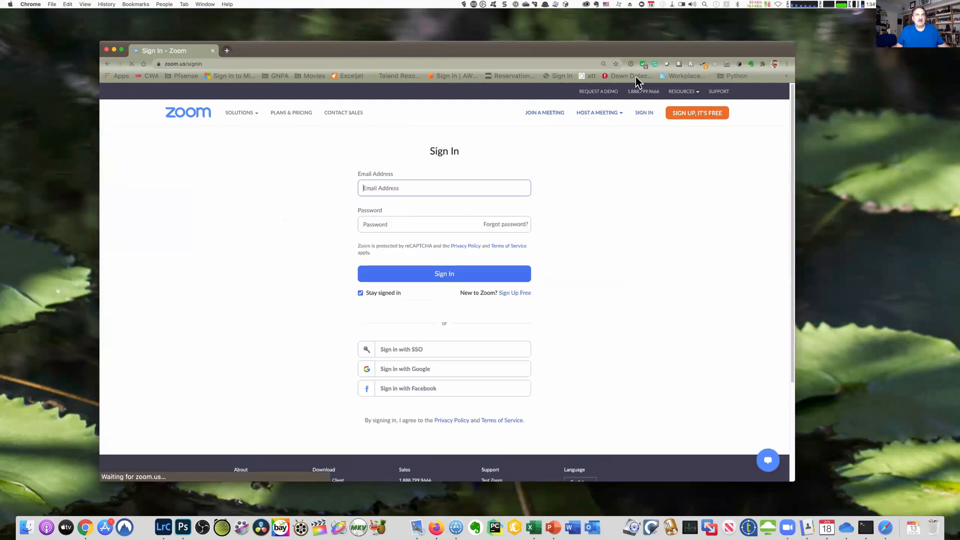
click(631, 63)
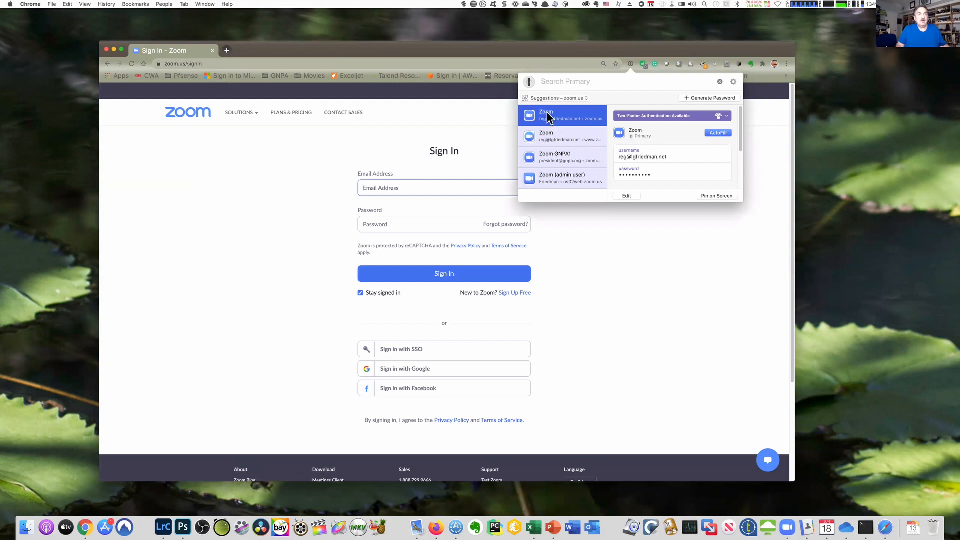
click(564, 159)
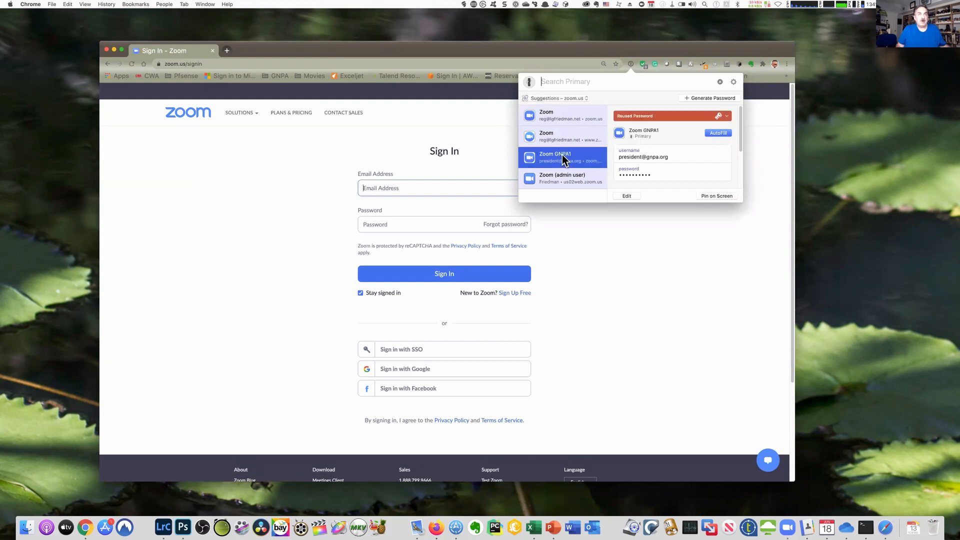
click(716, 132)
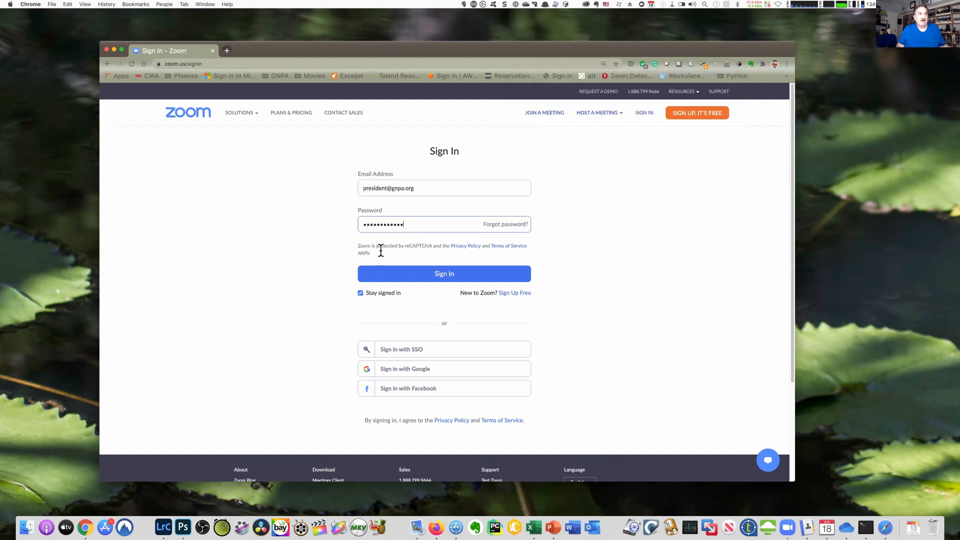
click(434, 274)
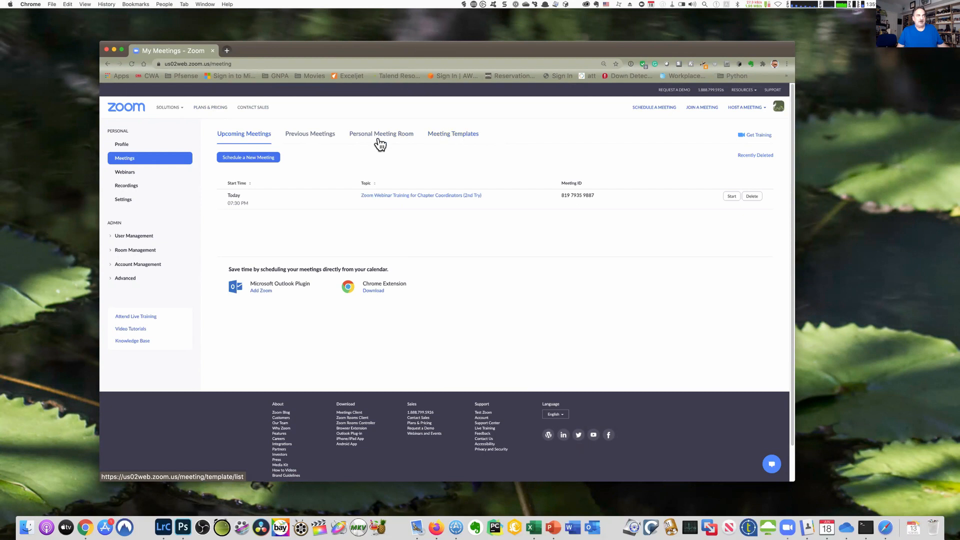
Step: Compare the account's list of upcoming meetings with its list of upcoming webinars
click(130, 163)
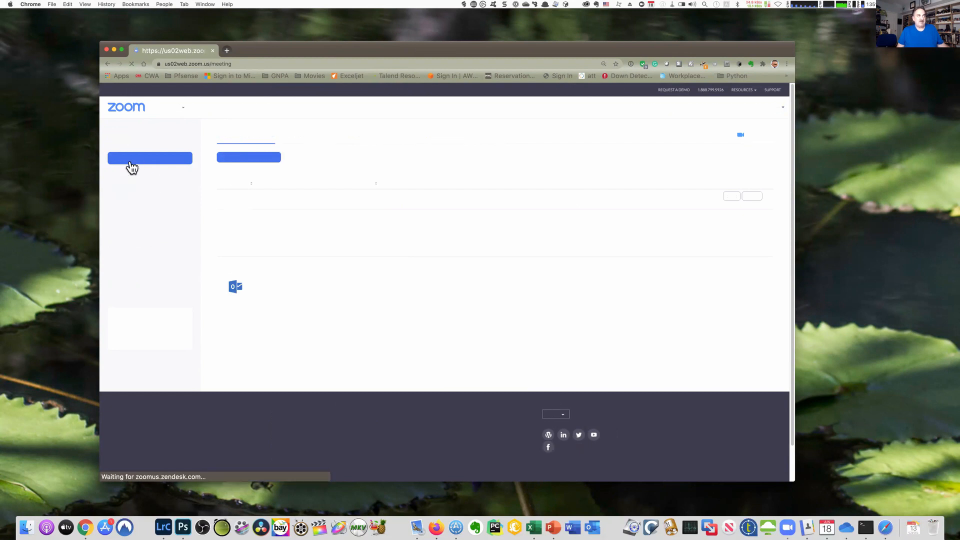
click(129, 176)
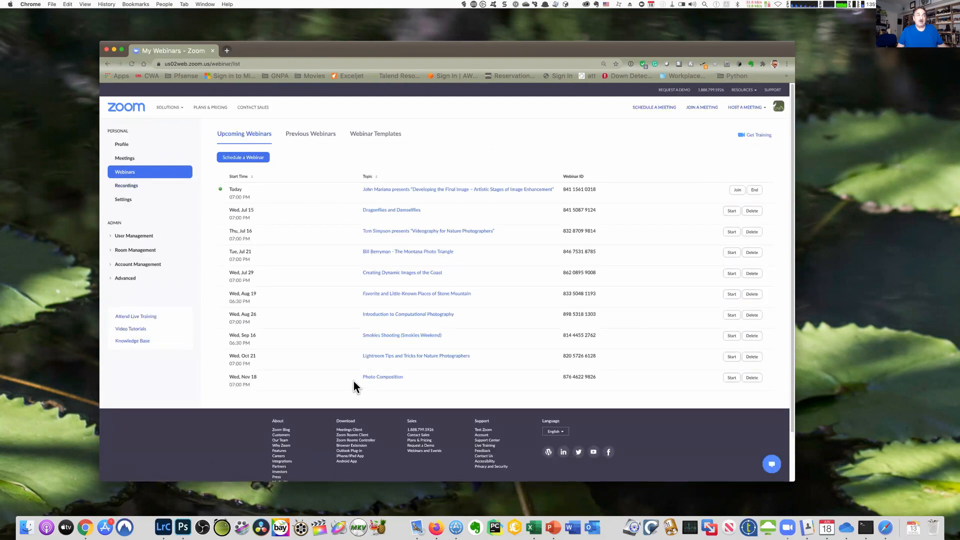
click(125, 159)
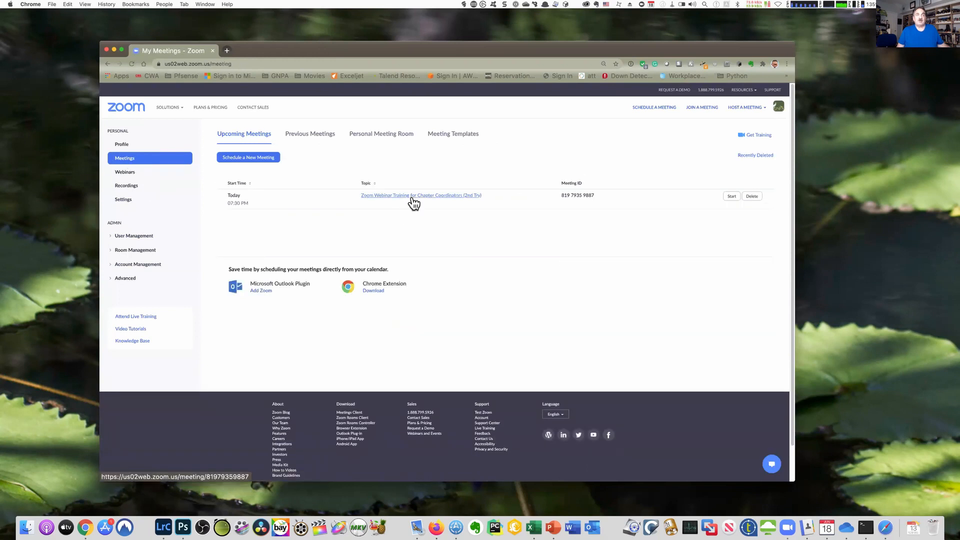
Step: Start scheduling a new webinar and apply the GNPA Webinar Template to it
click(121, 173)
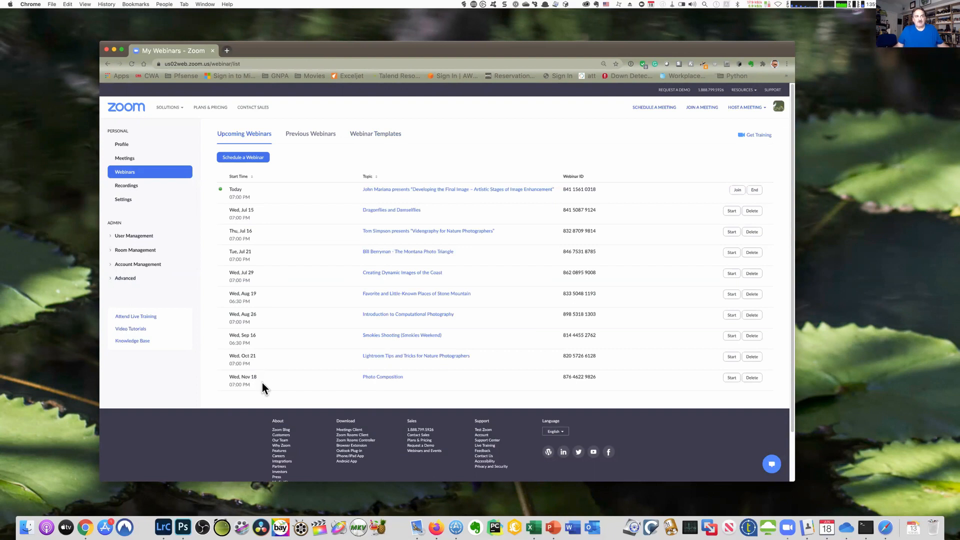
click(243, 158)
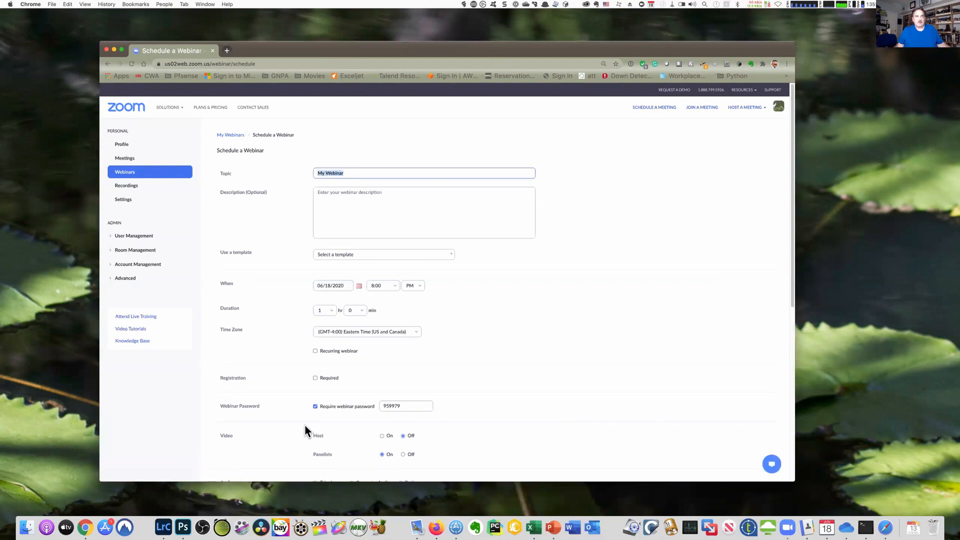
scroll(594, 388, down, 10)
scroll(588, 373, up, 10)
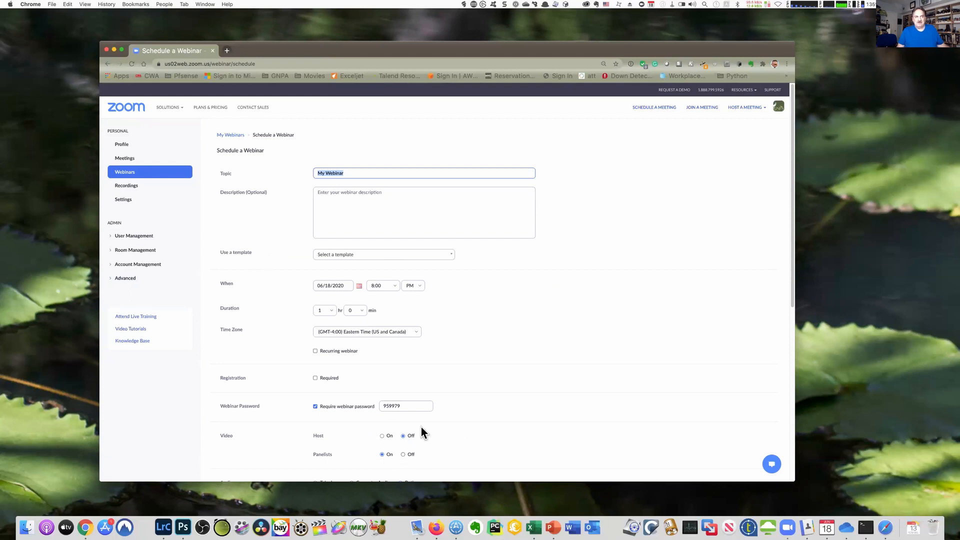
click(451, 256)
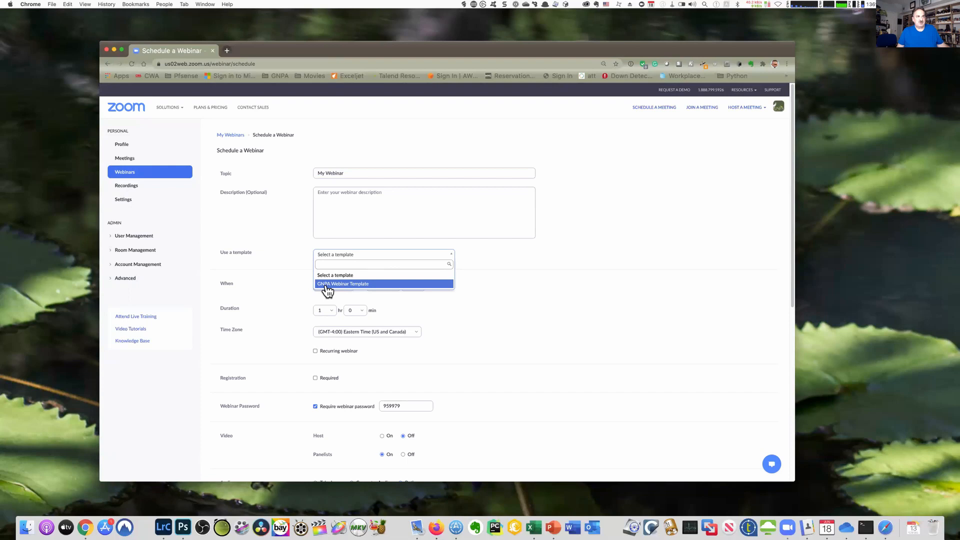
click(372, 284)
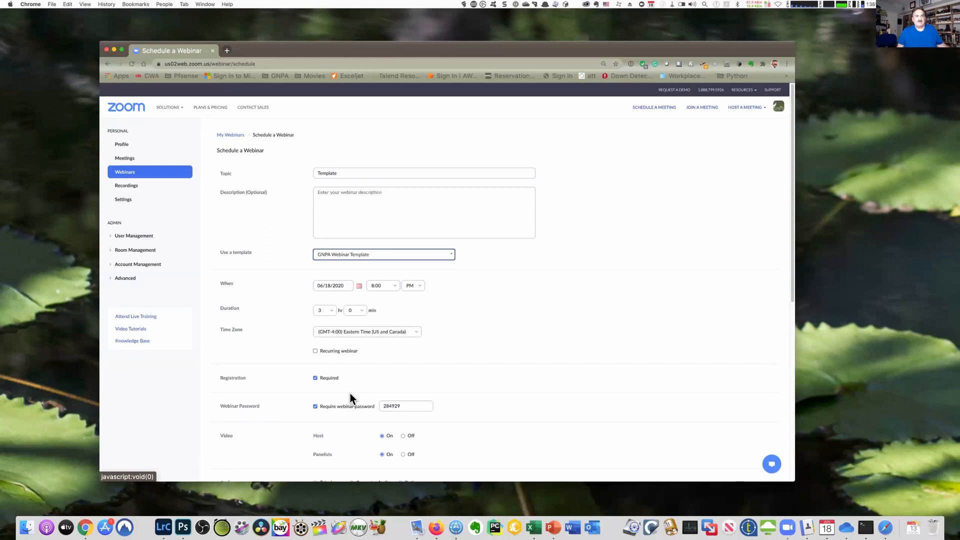
scroll(455, 410, down, 6)
scroll(473, 340, up, 6)
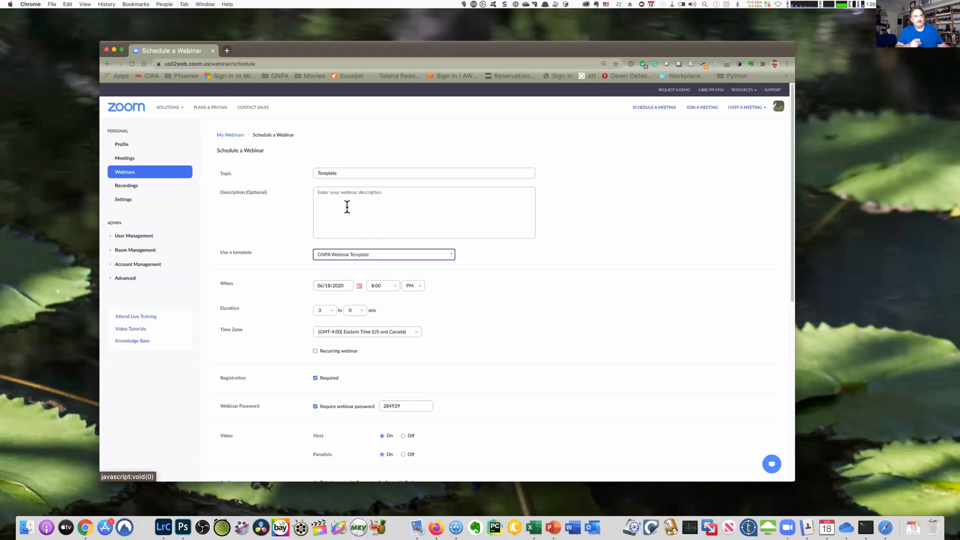
Step: Set the webinar's topic to "Your title" and its description to "Description of the webinar"
double_click(336, 172)
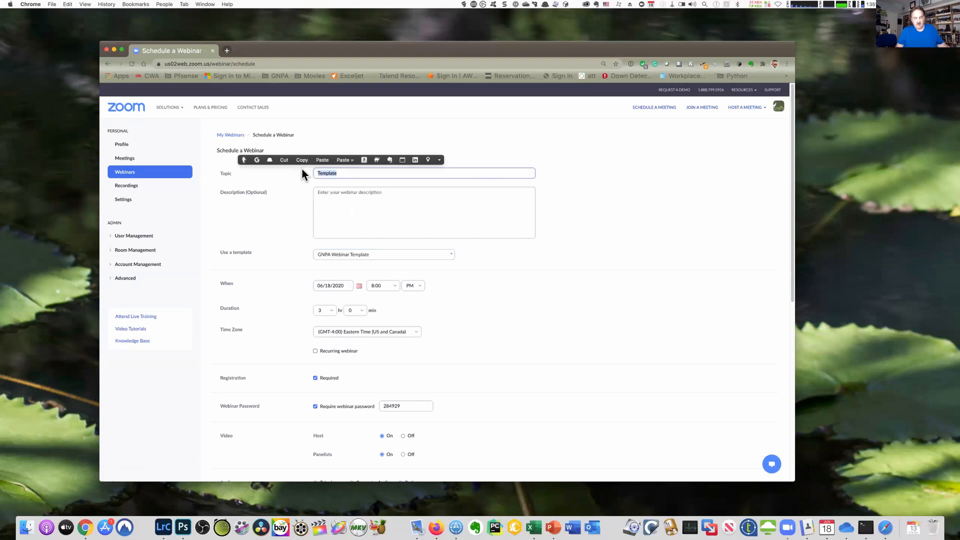
text(Your title)
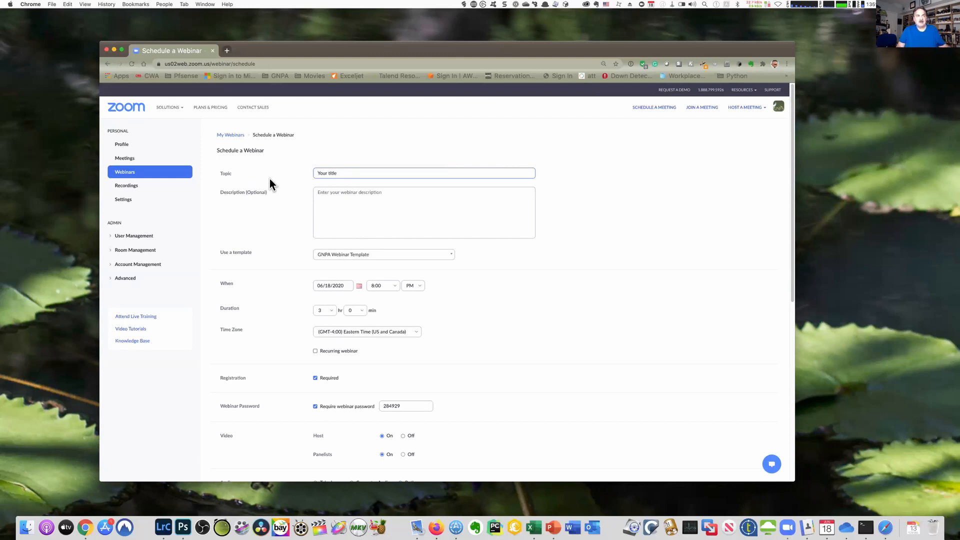
click(317, 194)
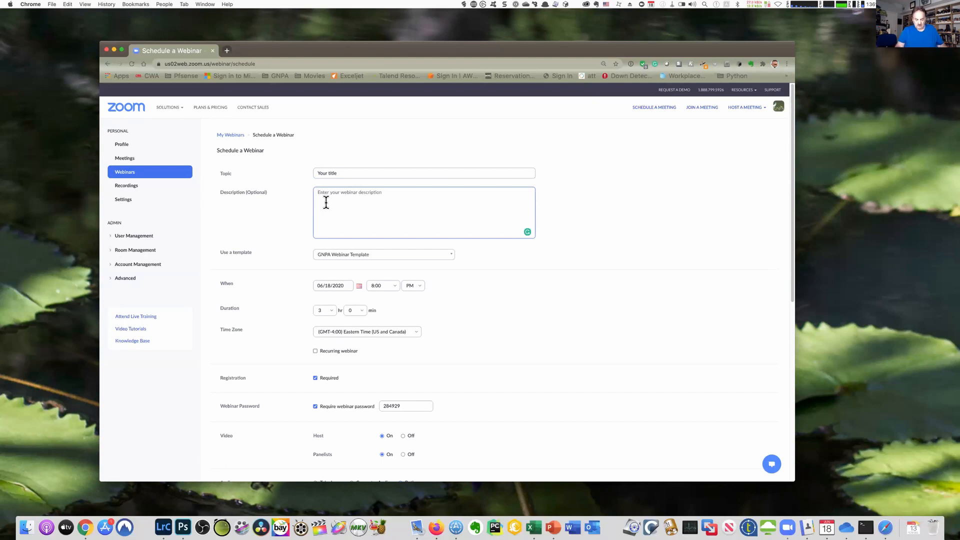
text(Description of the webinar)
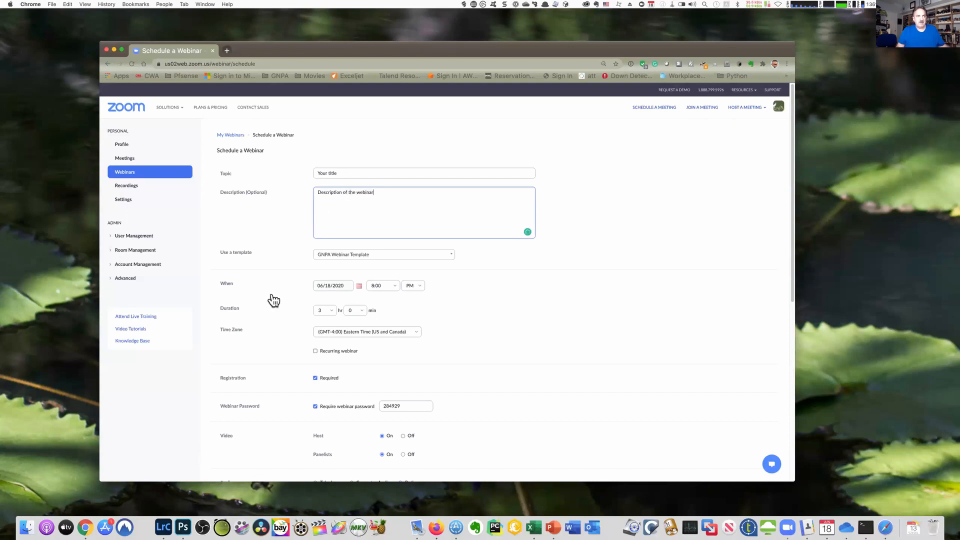
Step: Set the webinar to start on 11/01/2020 at 3:00 PM with a duration of 2 hours
click(359, 288)
click(371, 297)
click(372, 297)
click(371, 297)
click(371, 297)
click(319, 313)
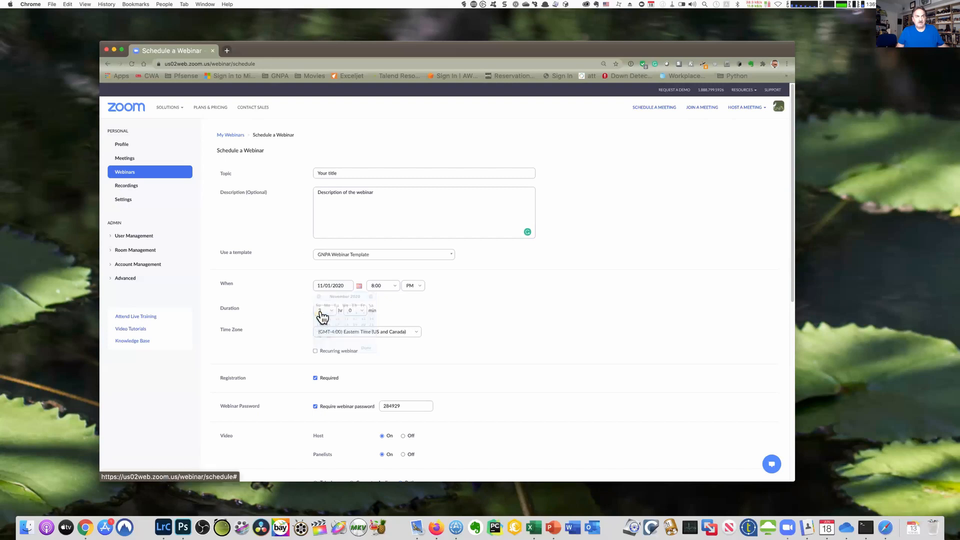
click(398, 291)
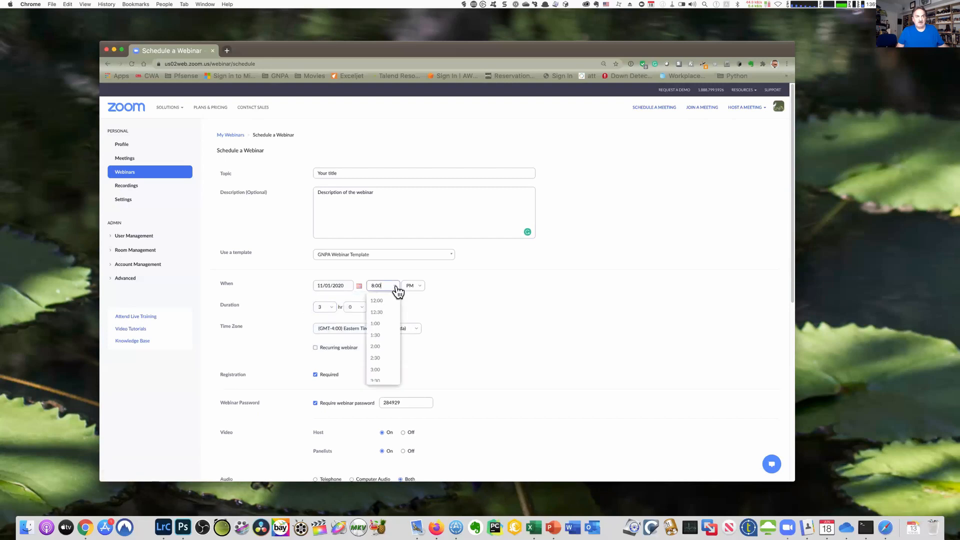
click(382, 375)
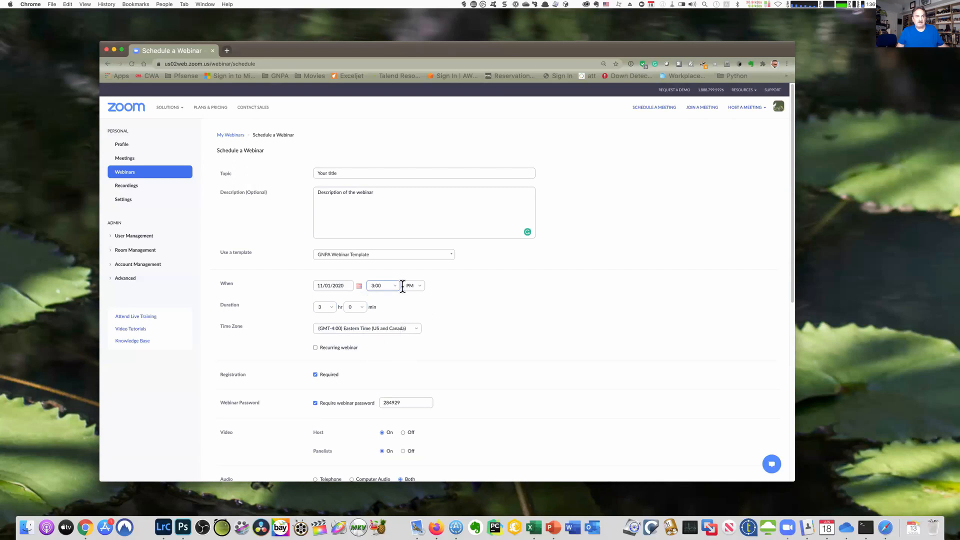
click(333, 307)
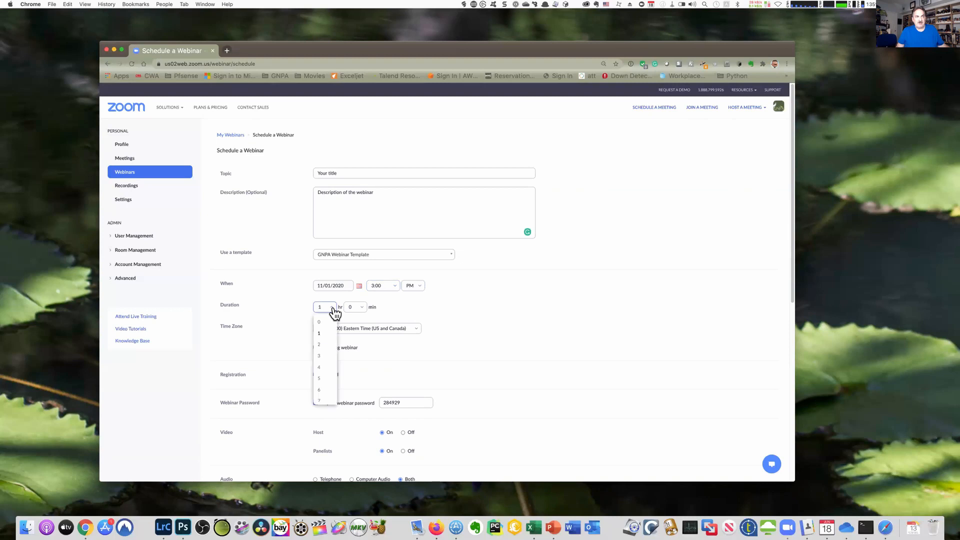
click(320, 346)
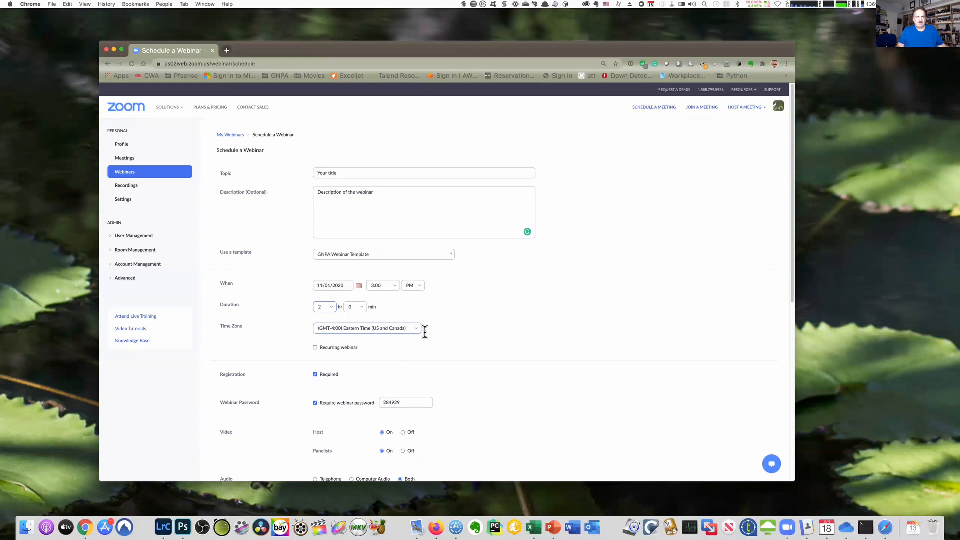
Step: Review the remaining registration, video, audio and webinar options, and schedule the webinar
scroll(485, 337, down, 6)
scroll(485, 323, up, 1)
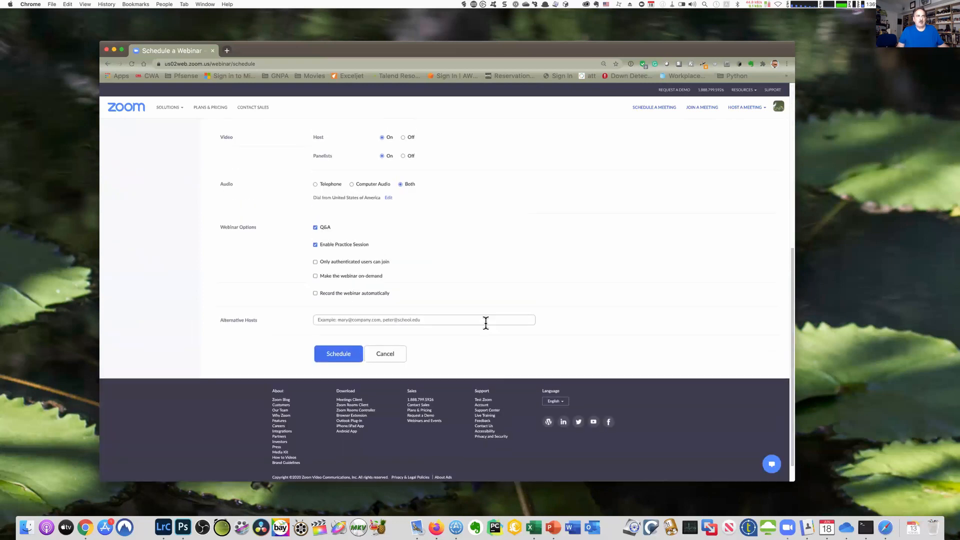
scroll(487, 325, up, 5)
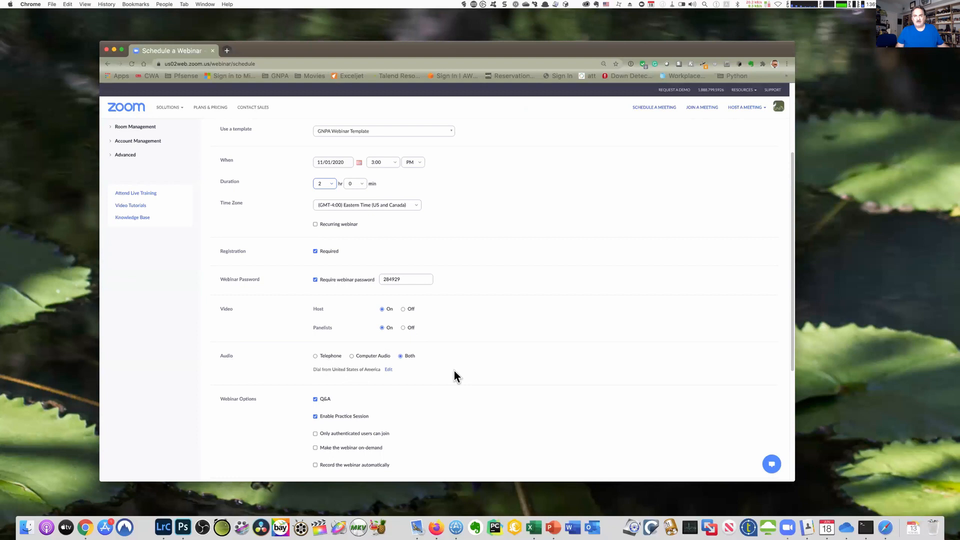
scroll(454, 371, down, 2)
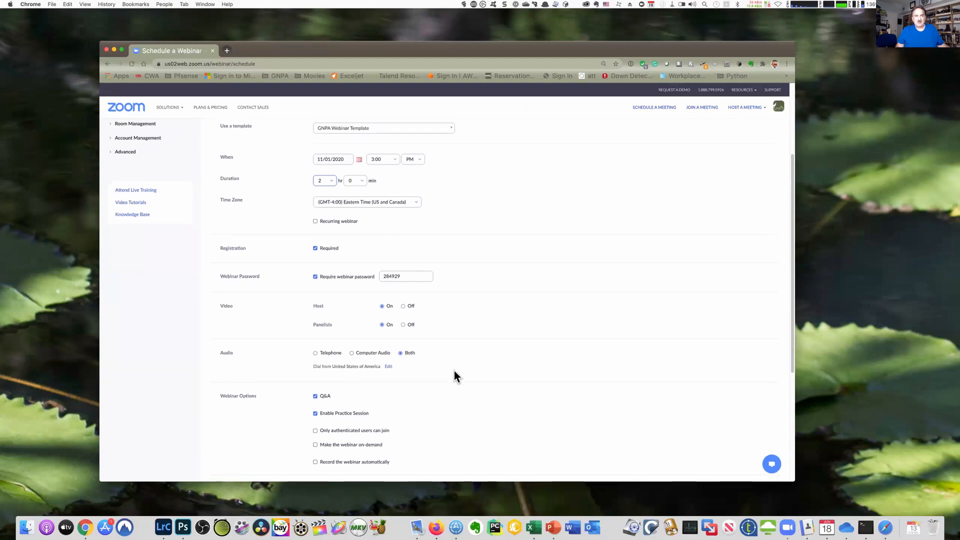
scroll(454, 371, down, 5)
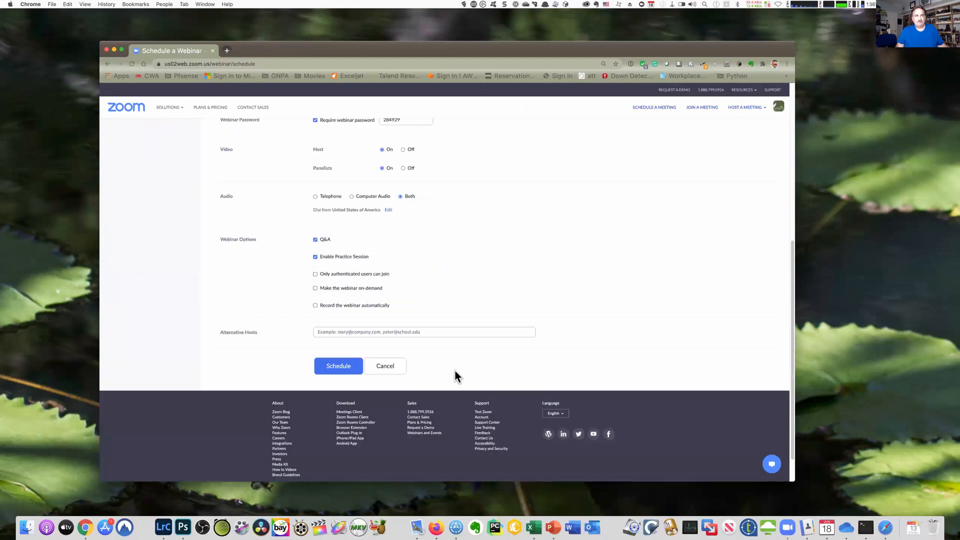
scroll(454, 369, up, 1)
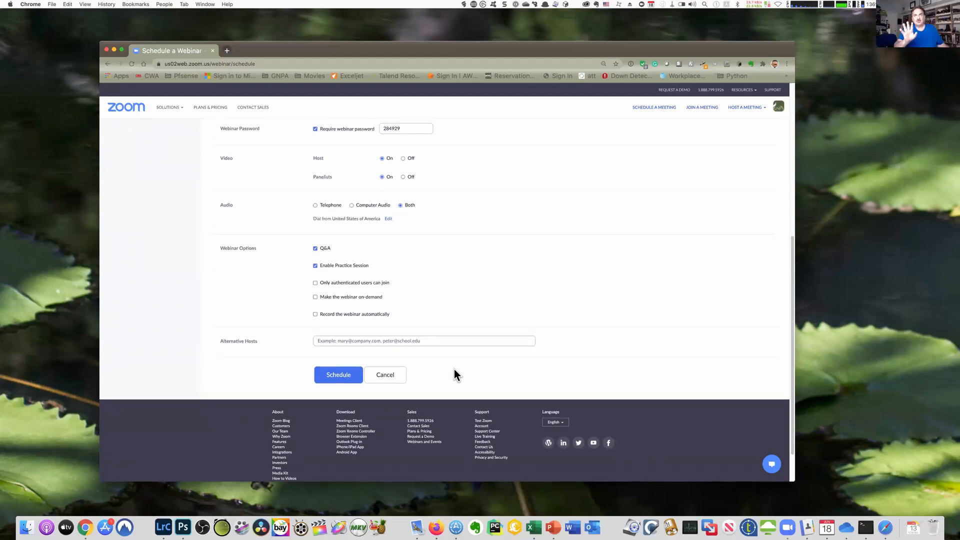
scroll(454, 375, up, 1)
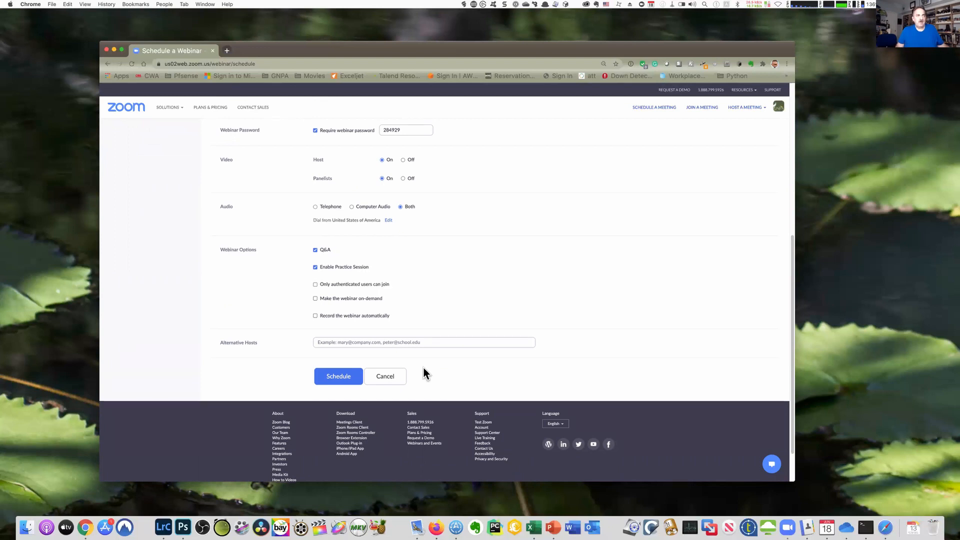
click(336, 377)
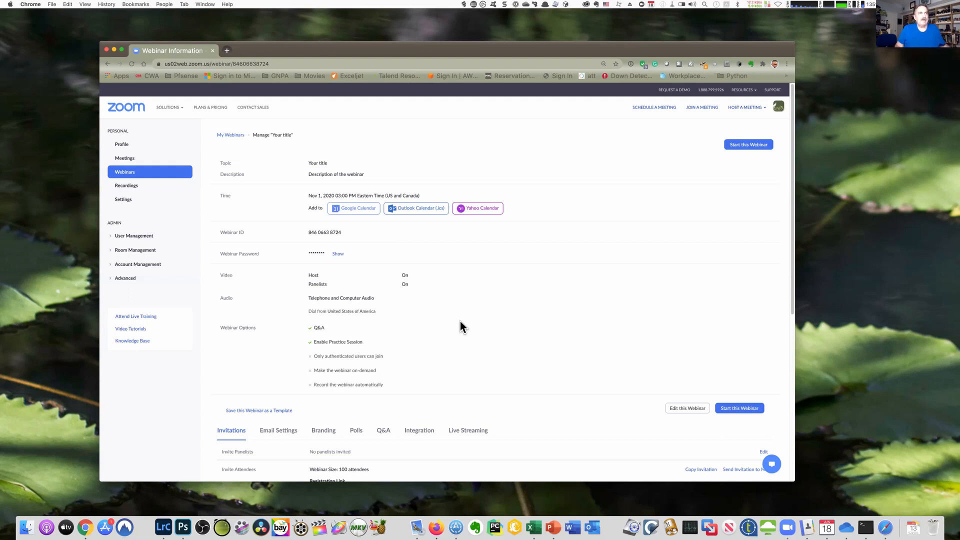
Step: Examine the scheduled webinar's invitation details, including panelists, the attendee registration link and approval options
scroll(516, 334, down, 5)
scroll(530, 340, down, 1)
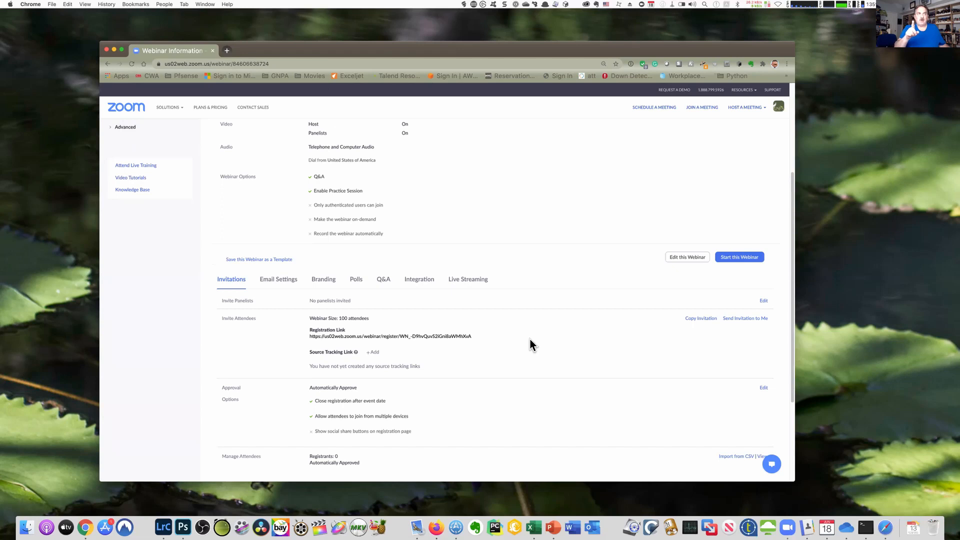
scroll(530, 345, down, 1)
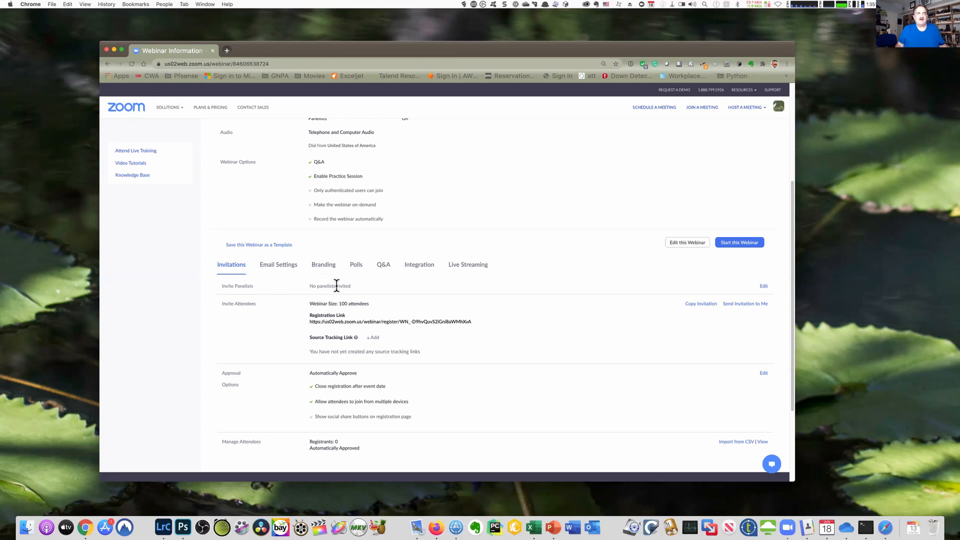
Step: View the panelist invitation form for the webinar and close it without adding a panelist
click(763, 287)
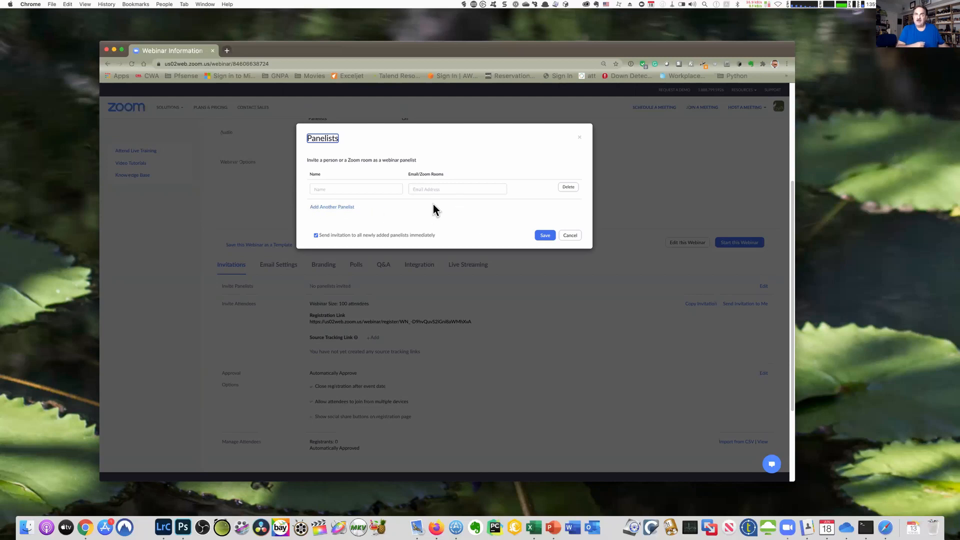
click(541, 236)
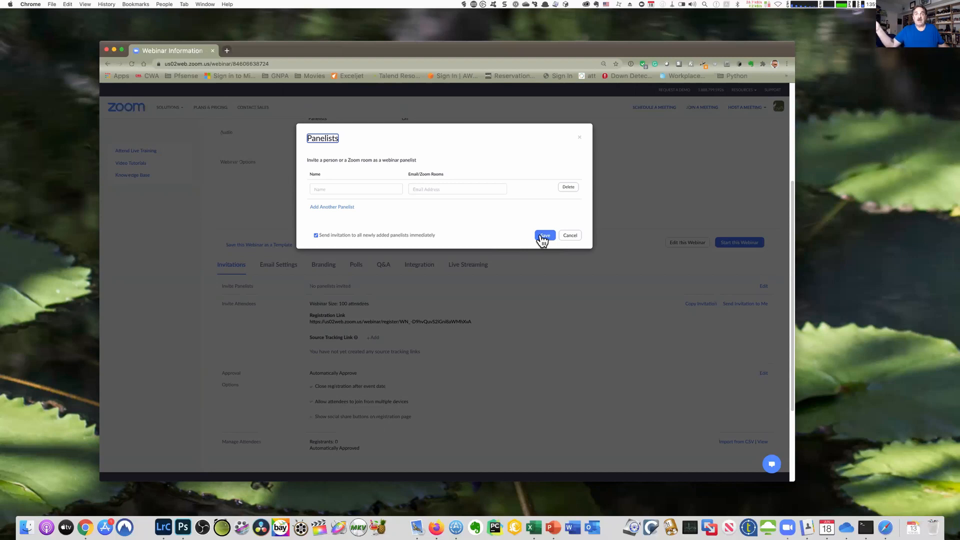
click(570, 236)
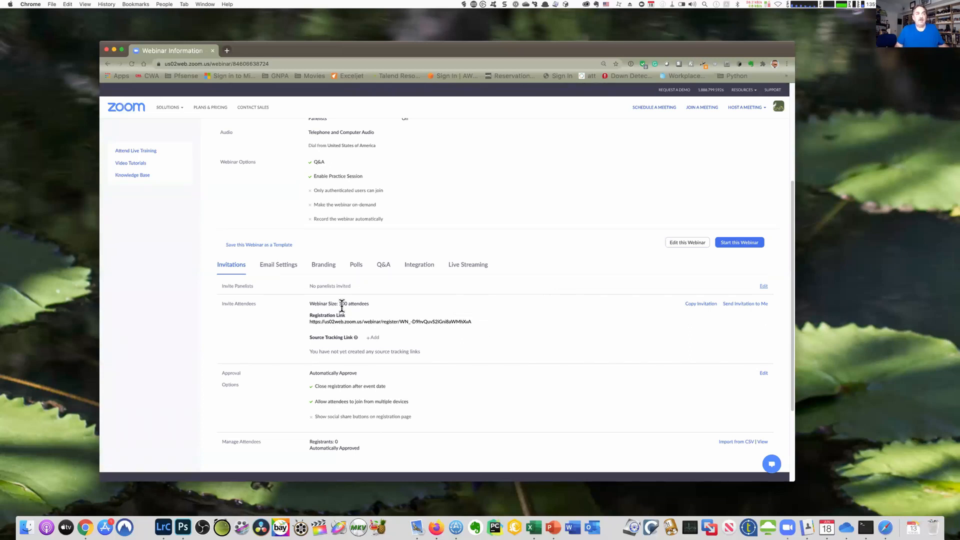
Step: Review the attendee limit and the attendee invitation text, and copy the webinar's registration link
drag(339, 303, 374, 304)
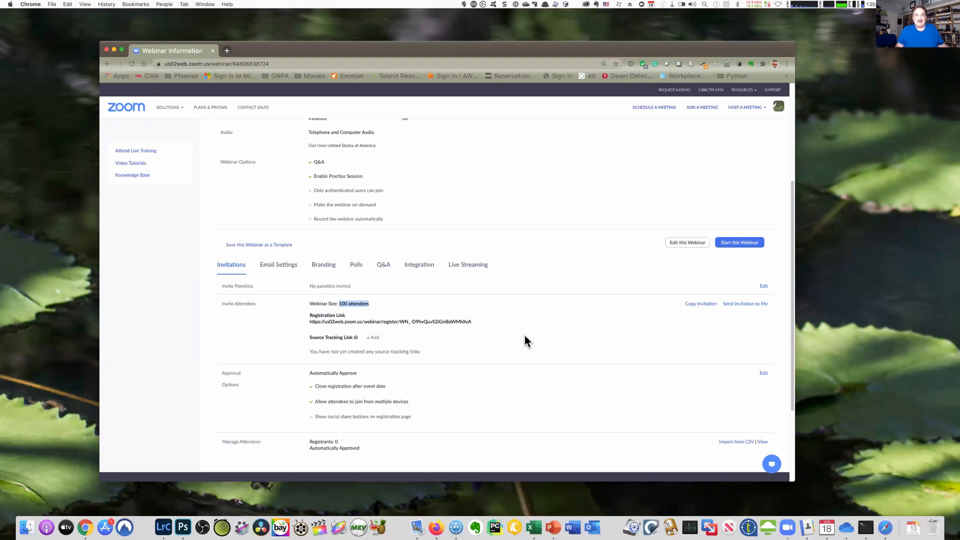
click(701, 304)
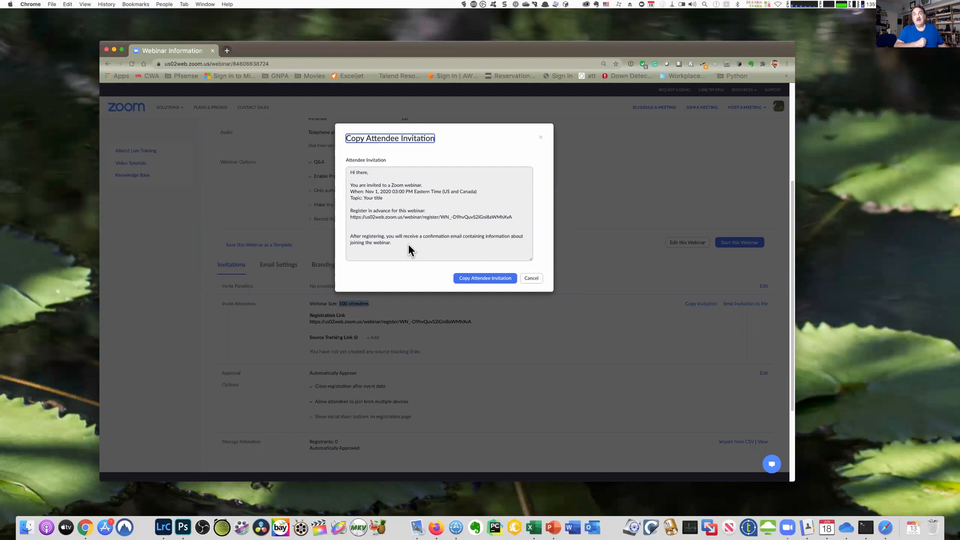
click(531, 278)
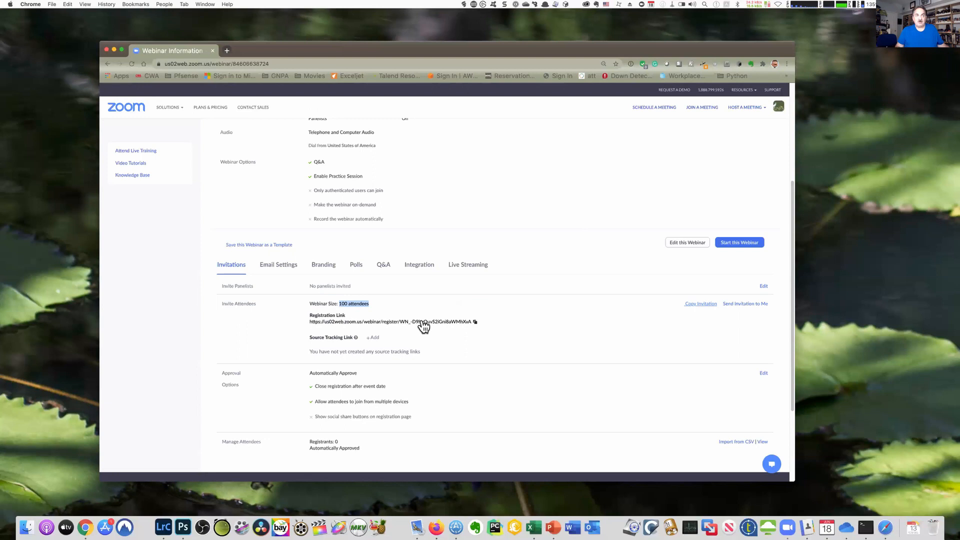
click(476, 322)
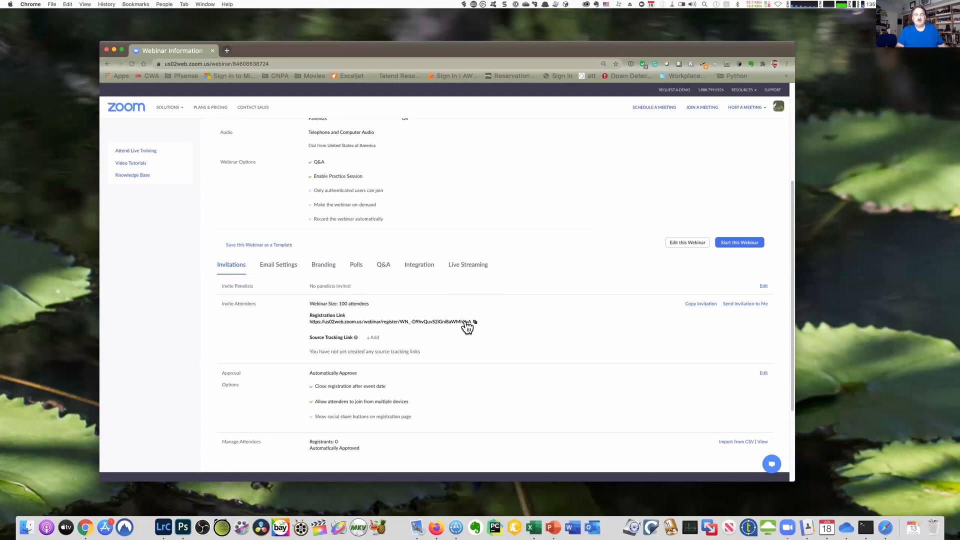
Step: Open the website gnpa.org in a new browser tab
click(228, 51)
click(242, 63)
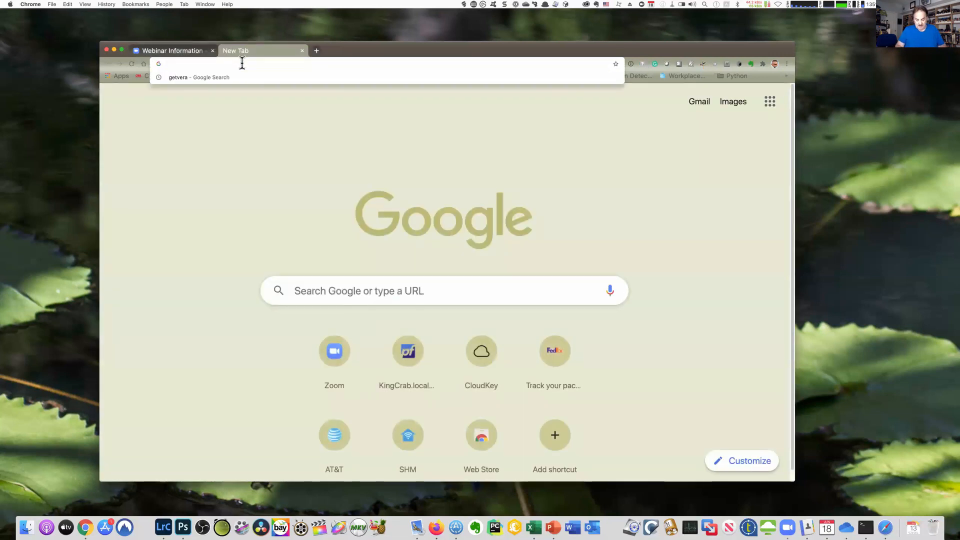
text(gnpa.o)
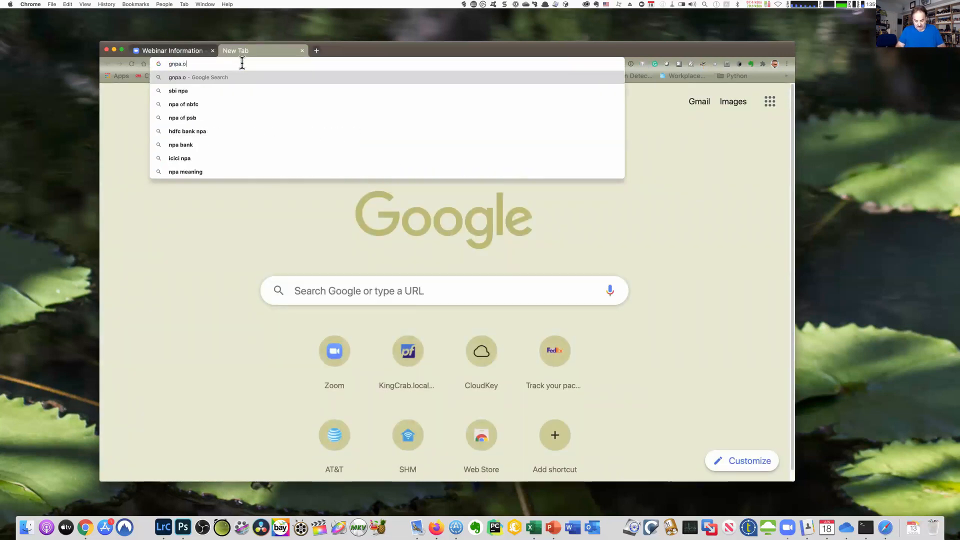
text(rg)
key(Return)
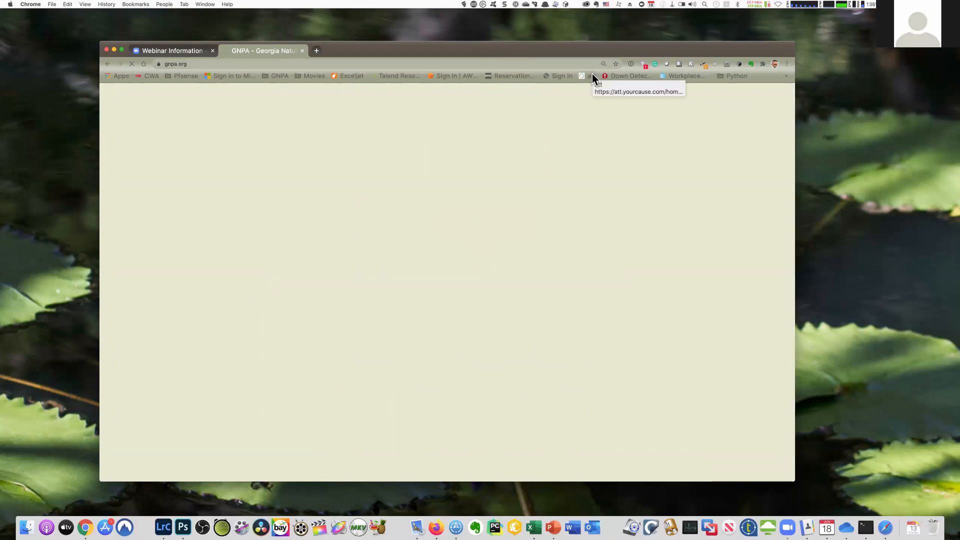
Step: Return to the Zoom webinar page and view the attendee invitation text without copying it
click(172, 50)
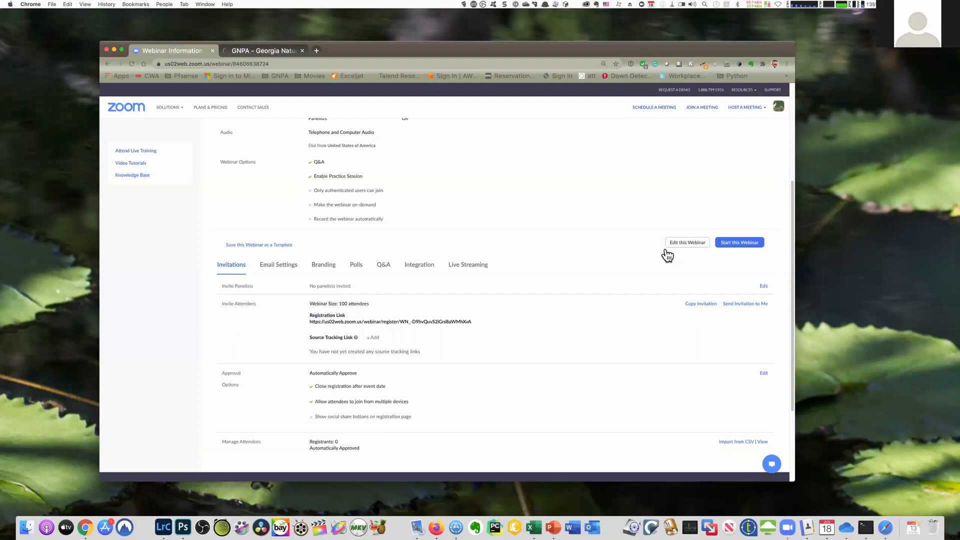
click(697, 305)
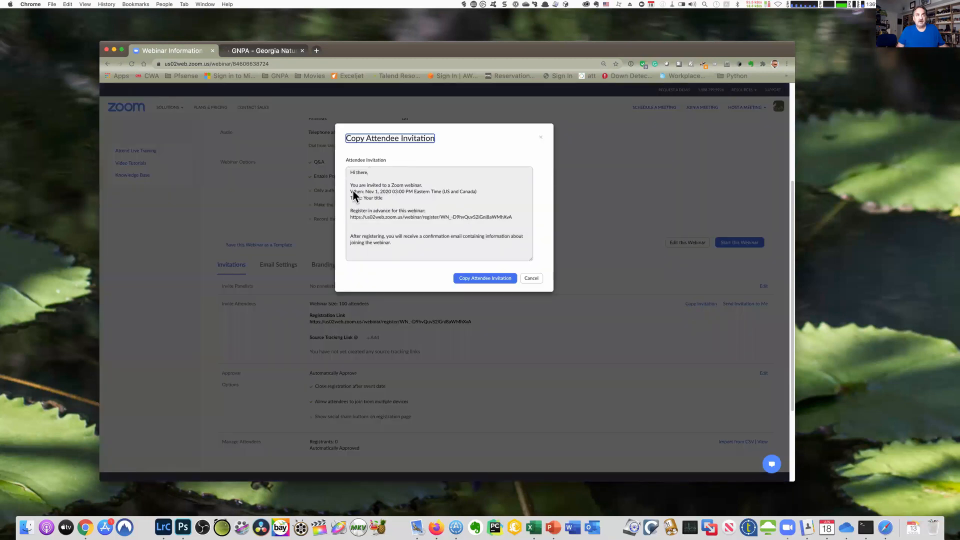
click(533, 279)
Step: Go back to the GNPA website tab and load gnpa.org again
click(254, 51)
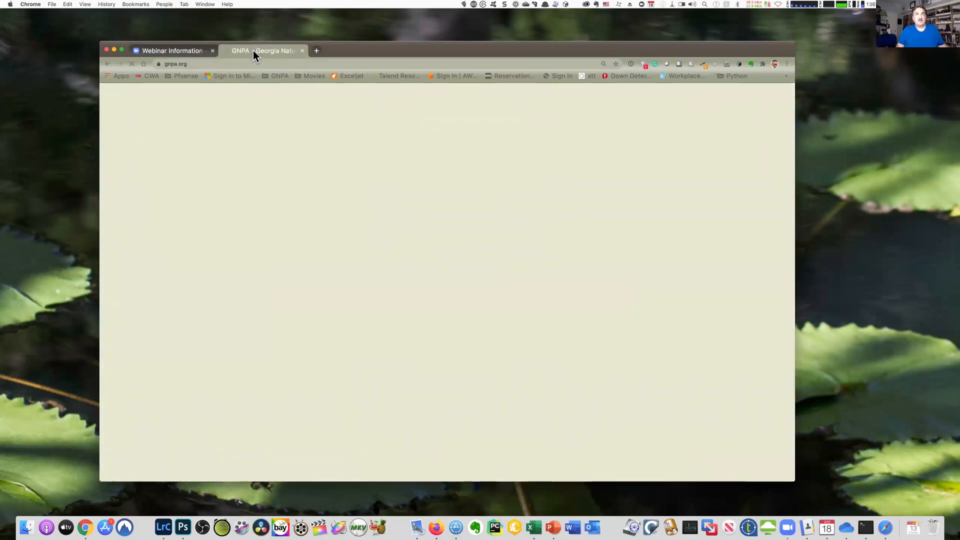
click(167, 50)
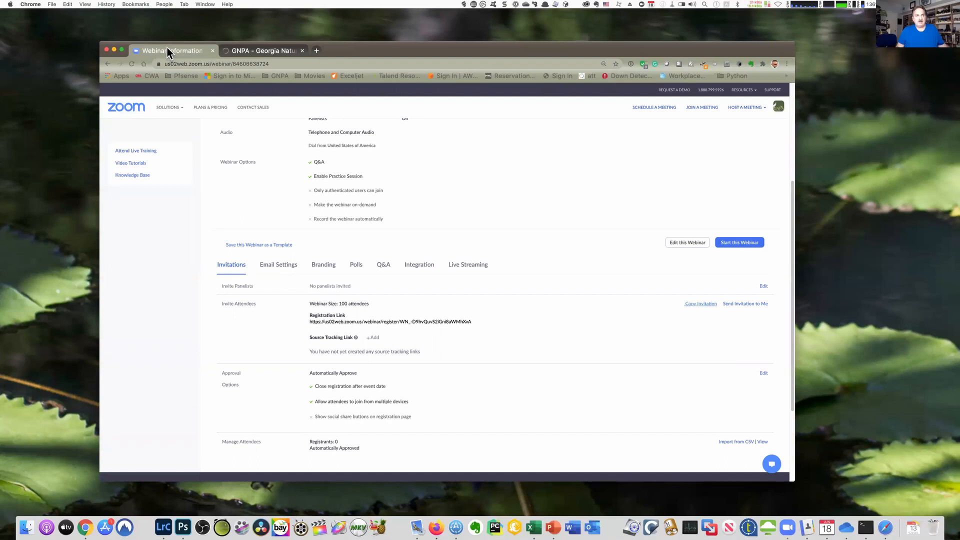
click(256, 50)
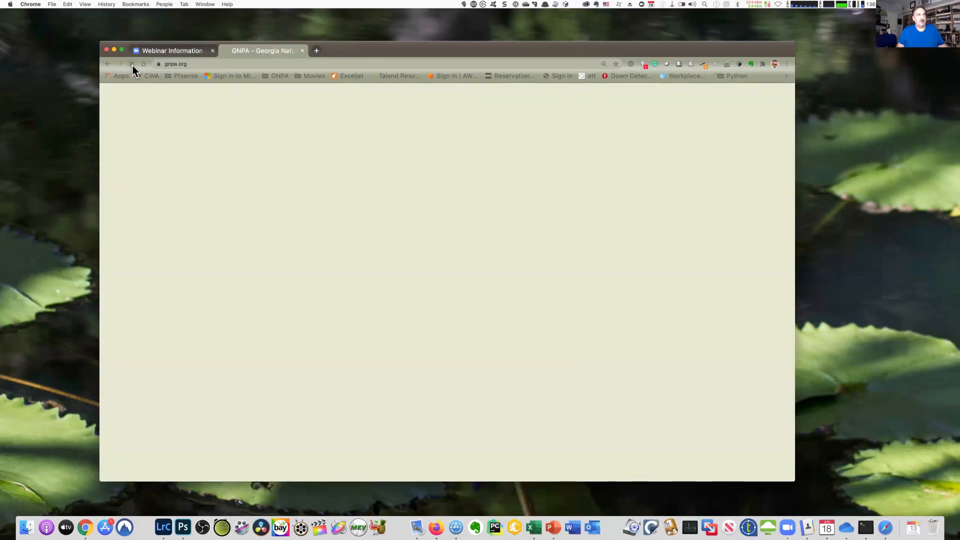
click(193, 64)
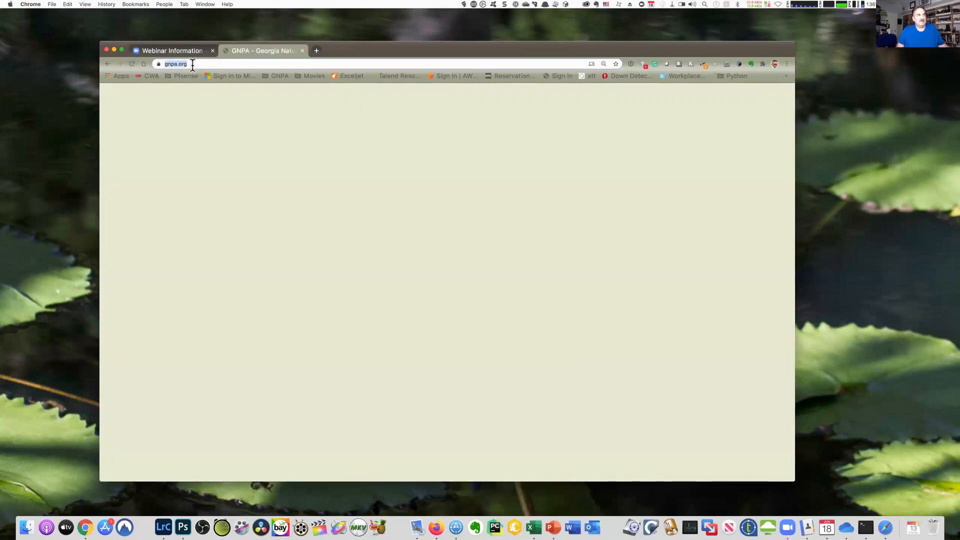
key(Return)
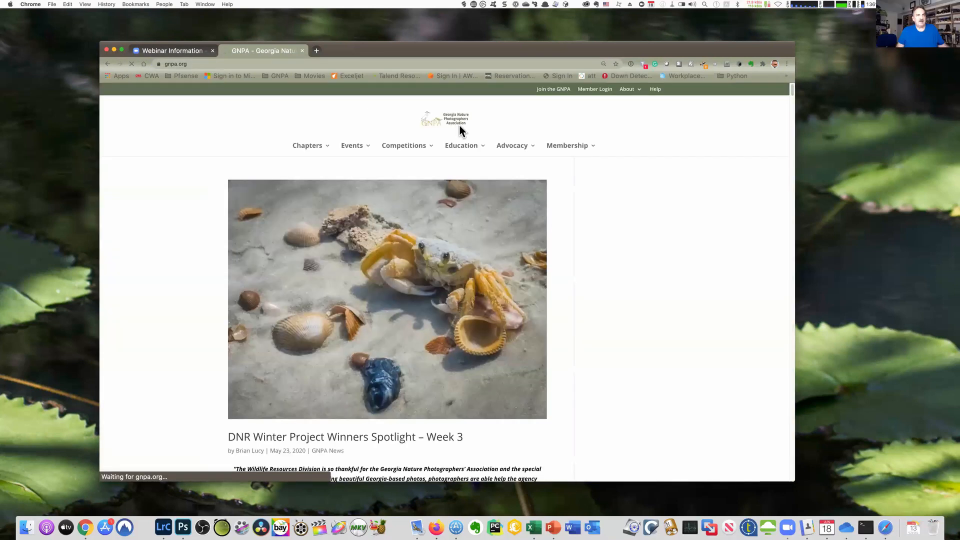
Step: Log in to the GNPA member site with the saved username and account password
click(611, 92)
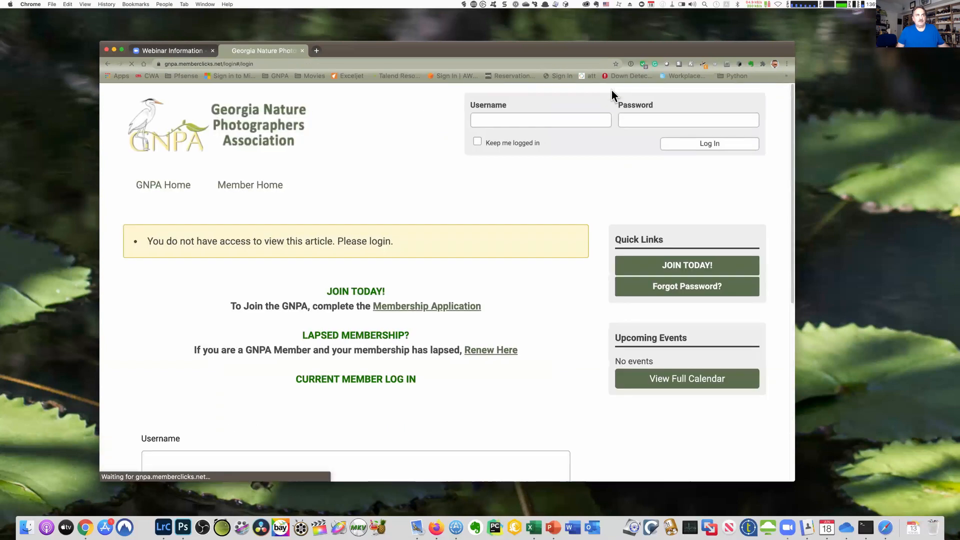
click(631, 64)
click(596, 138)
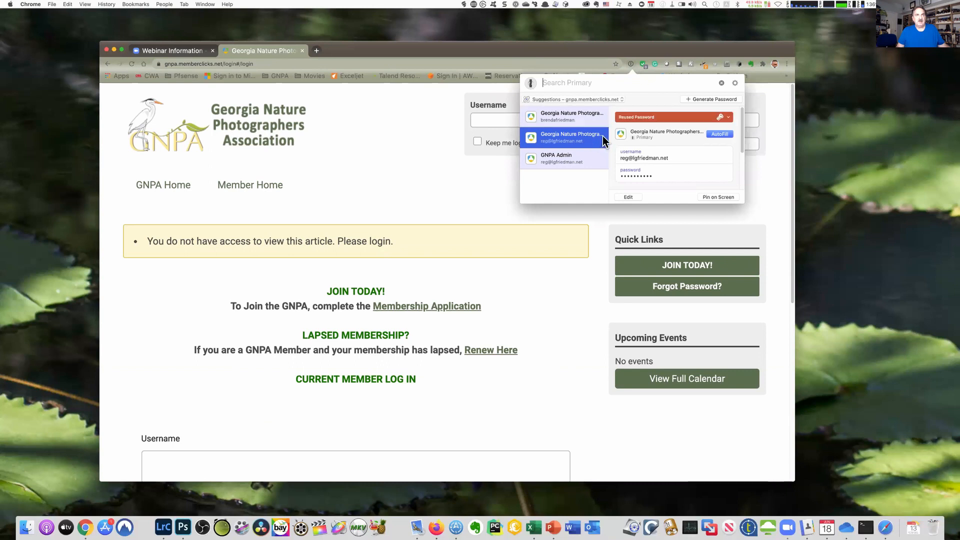
click(718, 134)
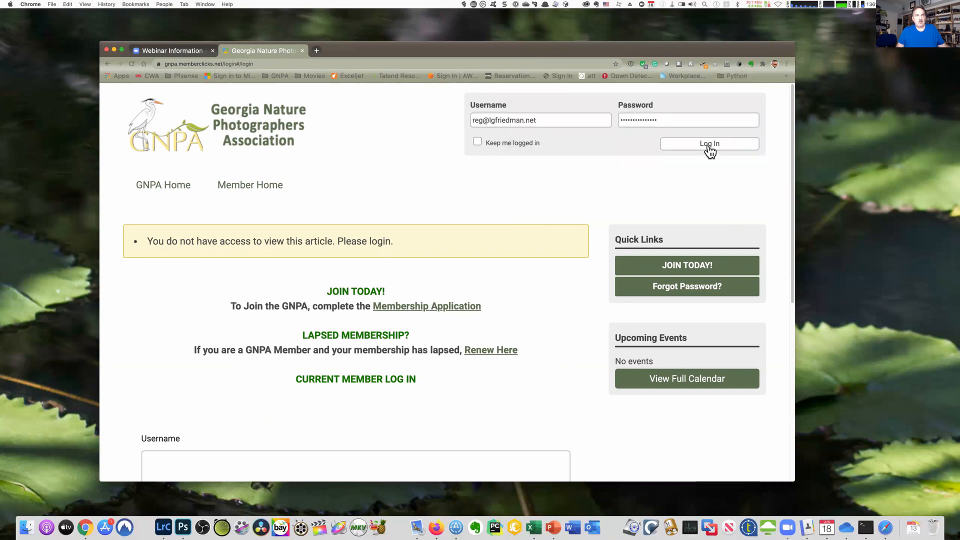
click(710, 146)
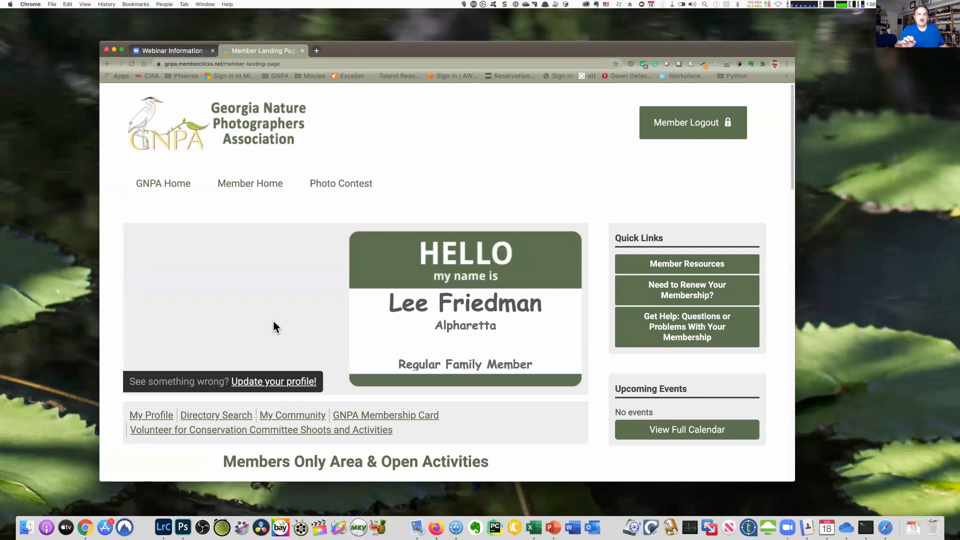
Step: Examine the member page's webinar schedule and registration table alongside the Zoom webinar's registration link
scroll(274, 322, down, 5)
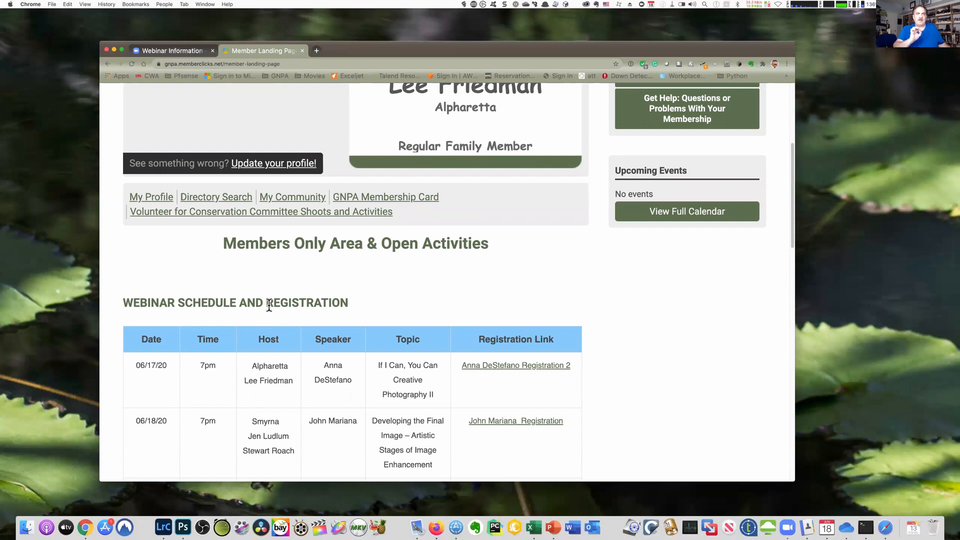
scroll(269, 305, down, 4)
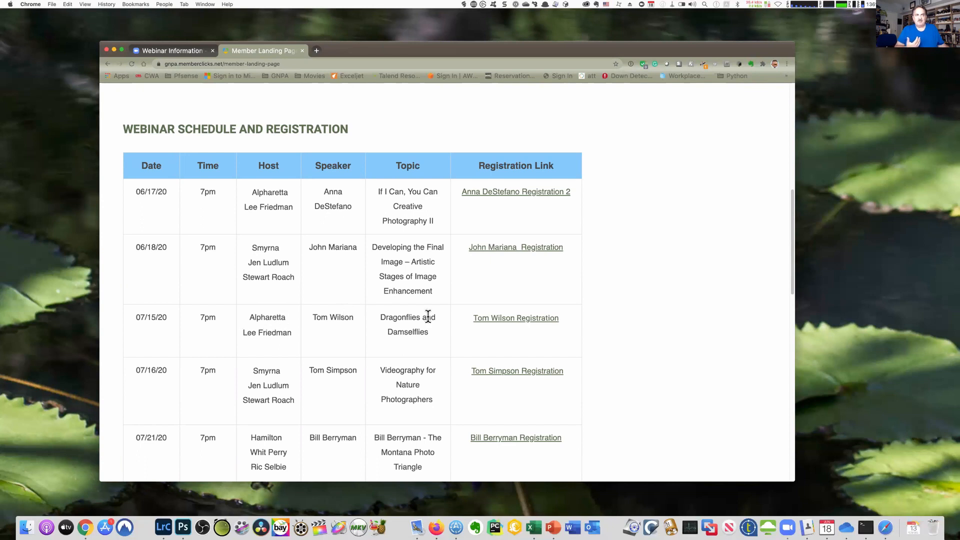
click(172, 49)
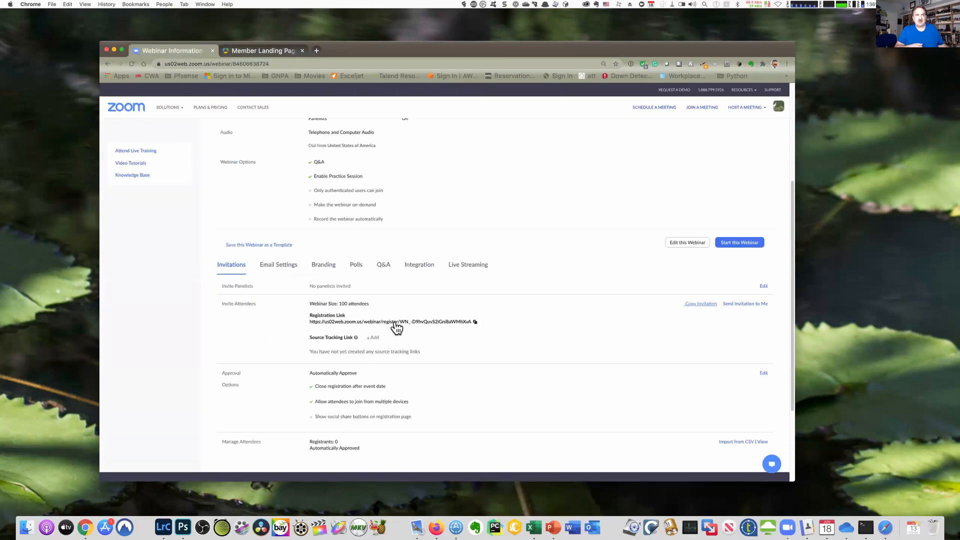
click(262, 49)
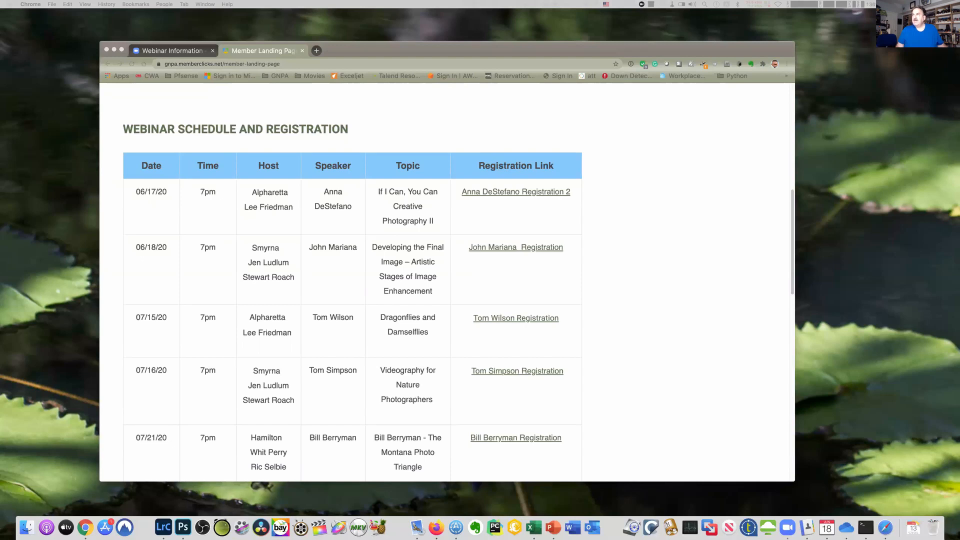
Step: View the list of registrants for the Zoom webinar "Your title" and close it
click(165, 51)
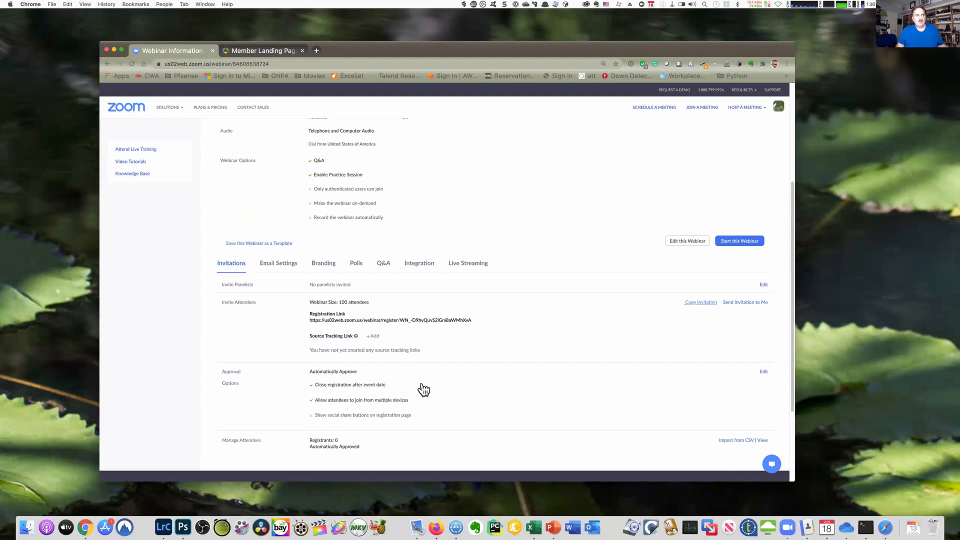
scroll(423, 385, down, 5)
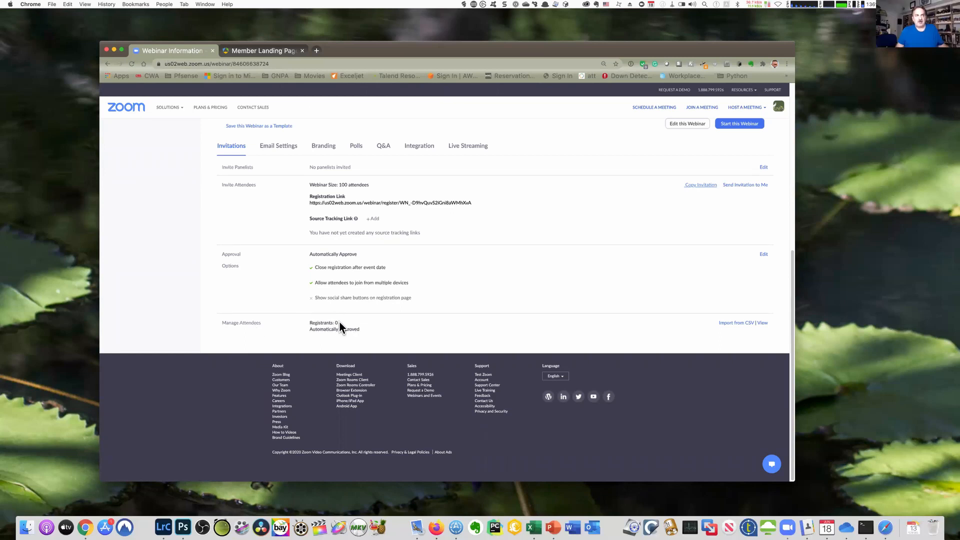
click(763, 323)
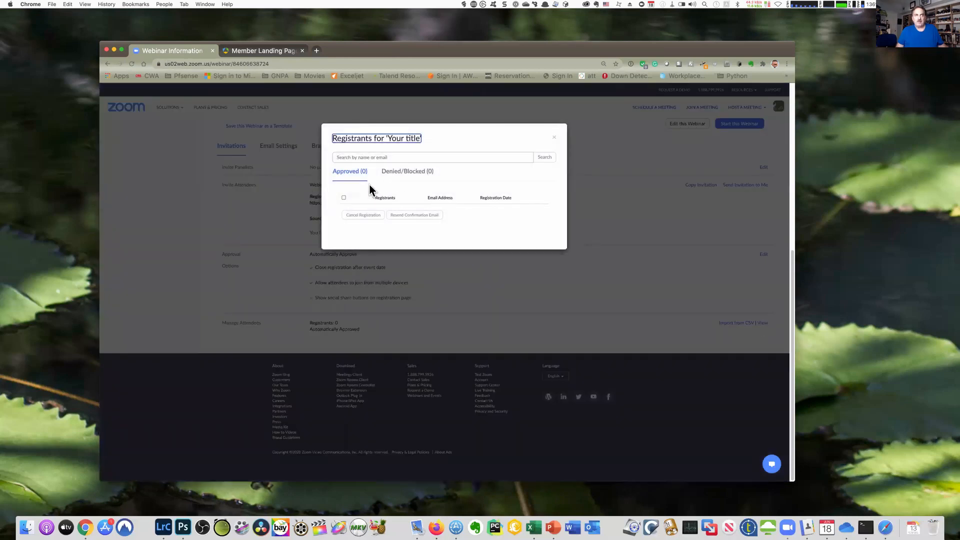
click(553, 140)
Step: Review the webinar's details and invitation settings, and check the GNPA webinar schedule once more
scroll(482, 249, up, 6)
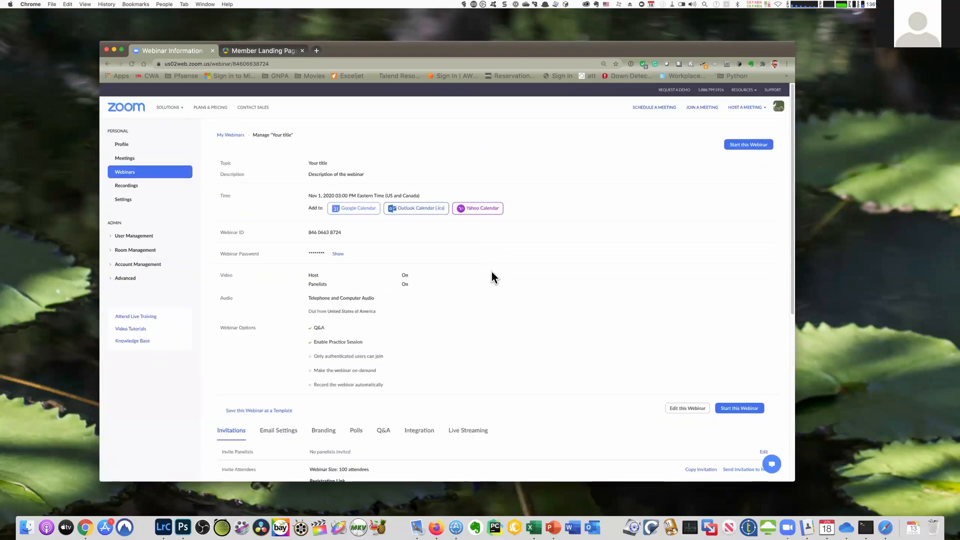
scroll(491, 273, down, 3)
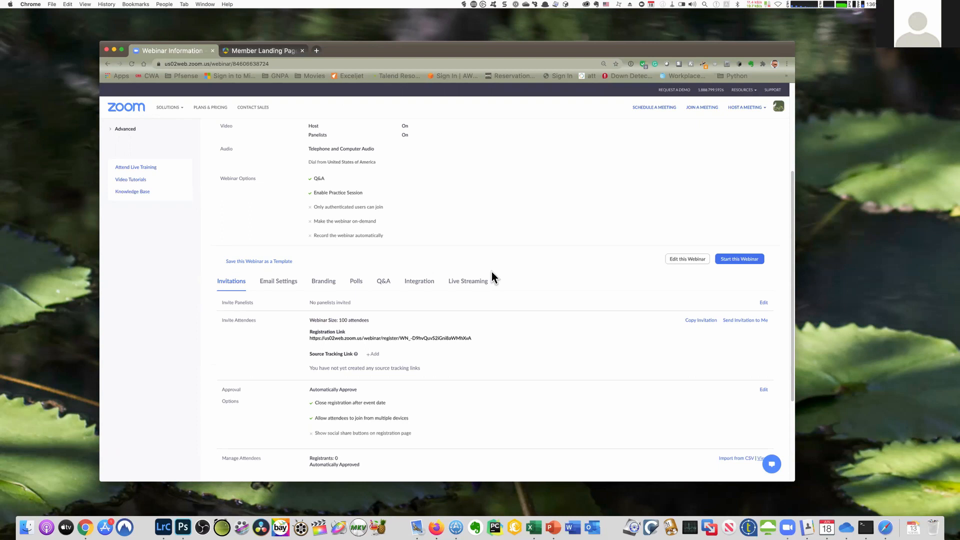
click(264, 52)
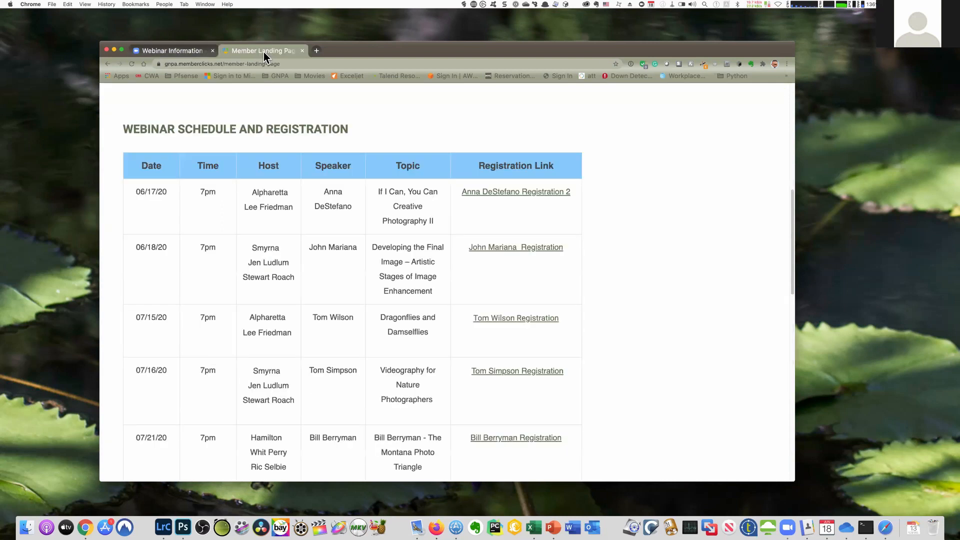
click(170, 51)
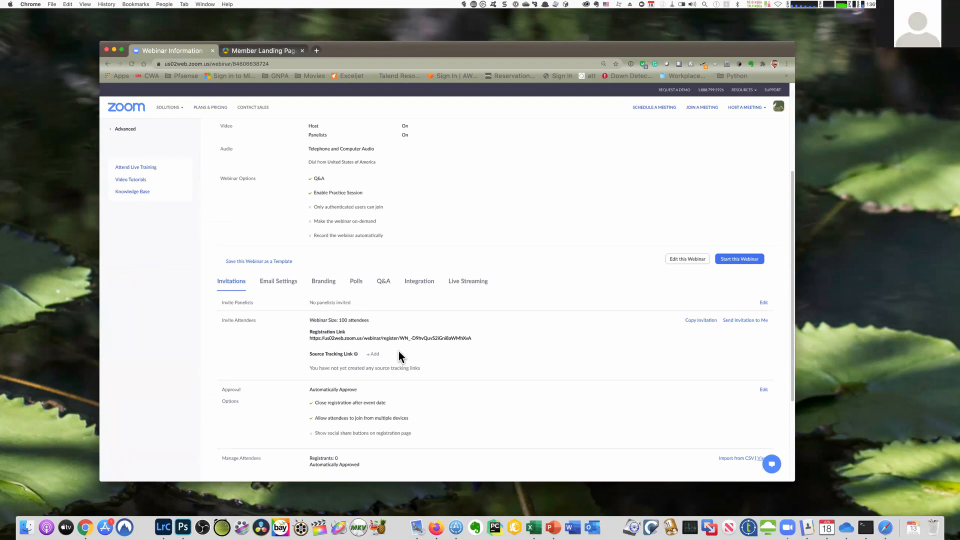
scroll(398, 354, down, 5)
scroll(401, 352, up, 5)
scroll(401, 353, down, 3)
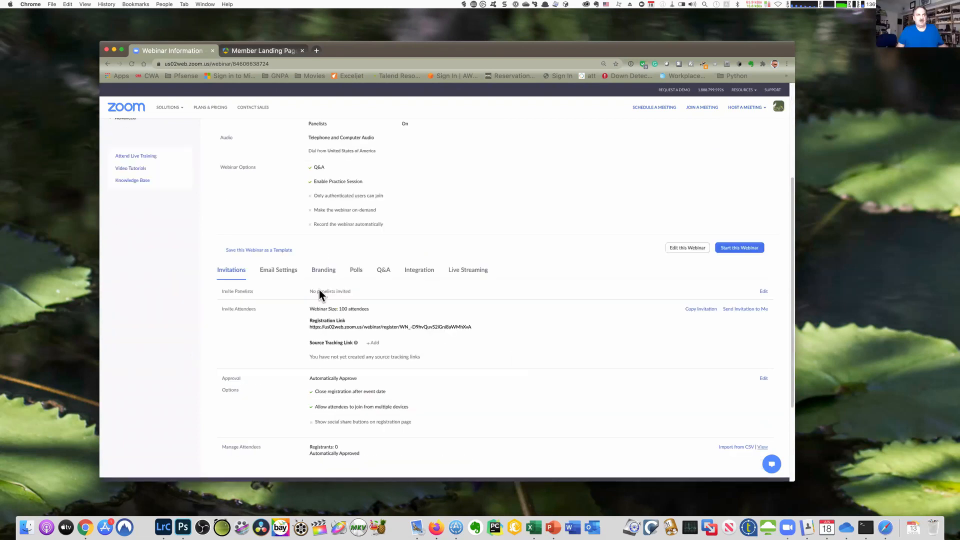
Step: Review the webinar's email settings and look at the contact email address form without changing it
click(277, 269)
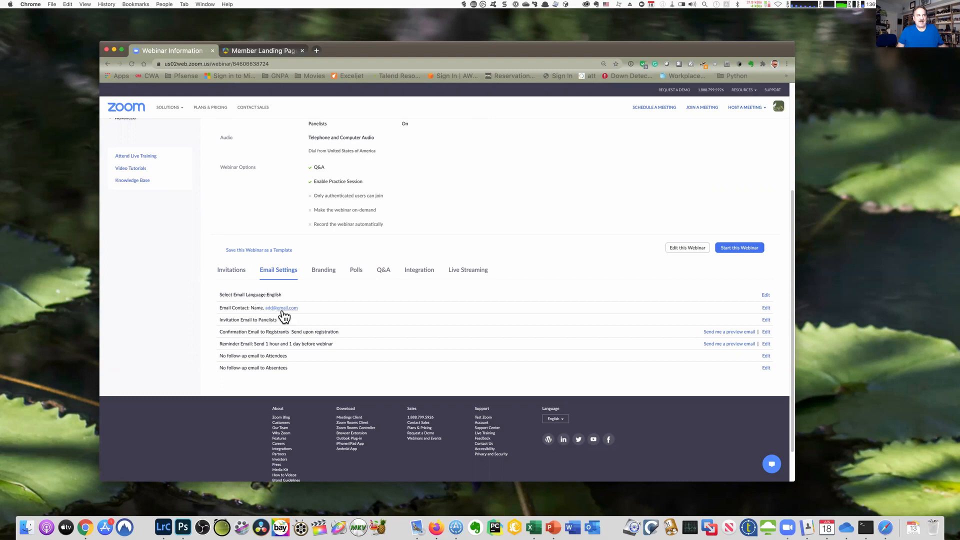
click(765, 308)
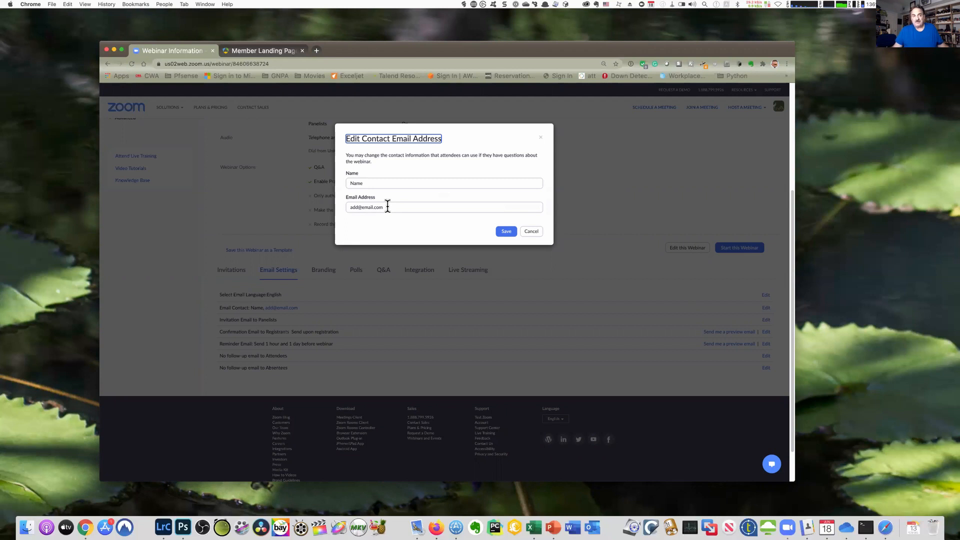
click(531, 231)
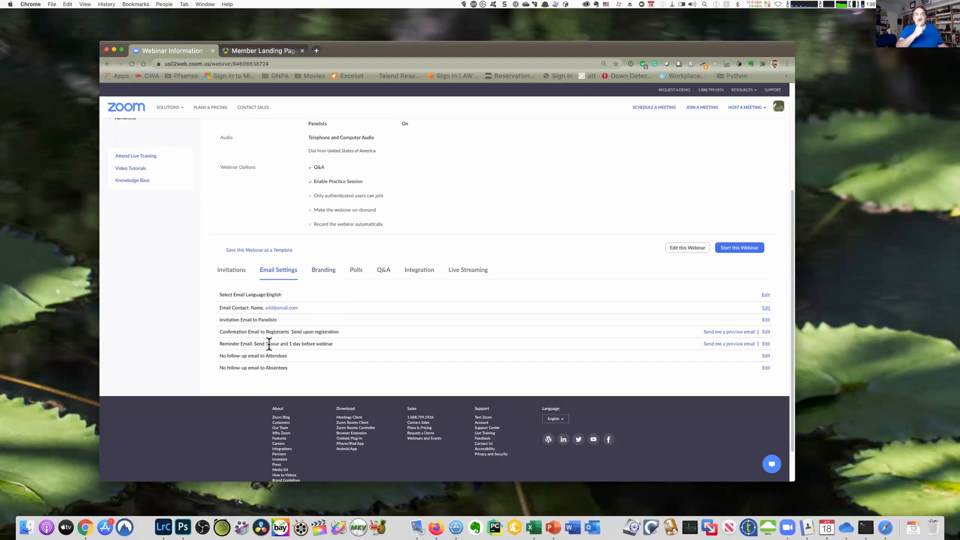
Step: Review the webinar's branding settings, including the banner, logo, theme and the form for adding a speaker, without saving a speaker
click(325, 275)
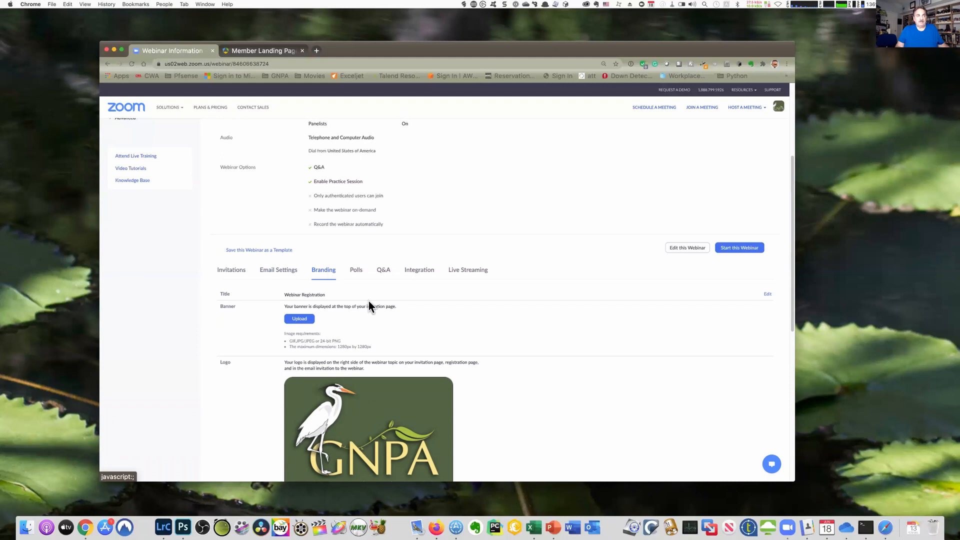
scroll(512, 324, down, 10)
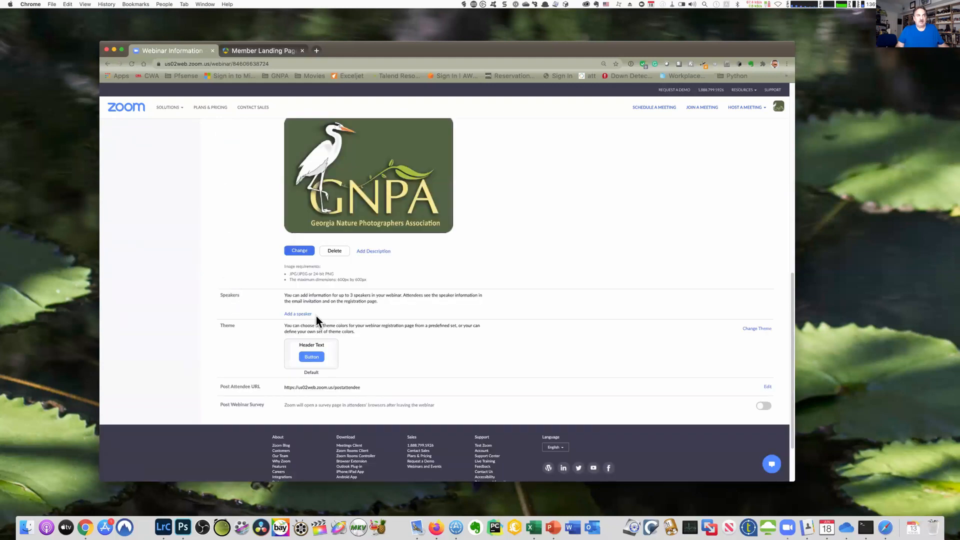
click(300, 314)
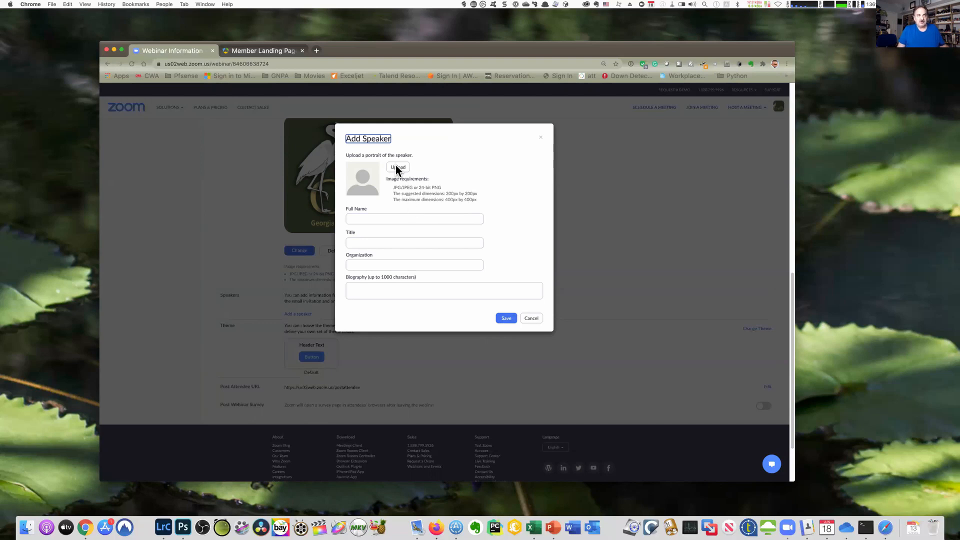
click(531, 319)
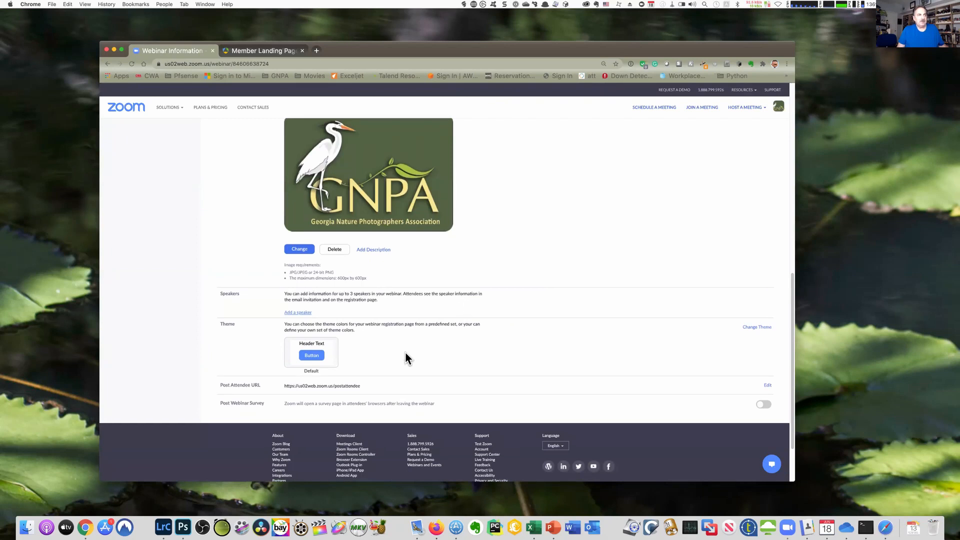
scroll(406, 355, down, 1)
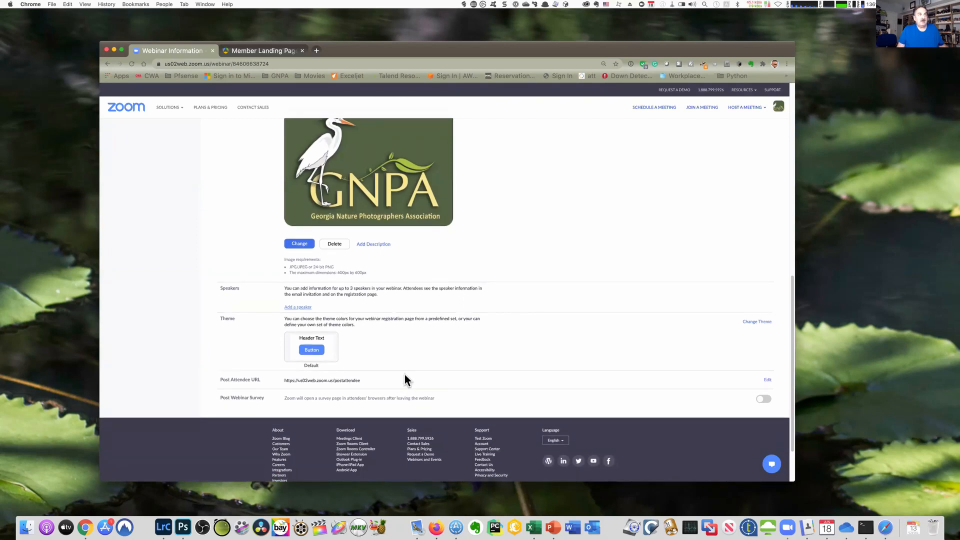
Step: Review the webinar's polls and Q&A settings, and look over its general details once more
scroll(404, 374, up, 10)
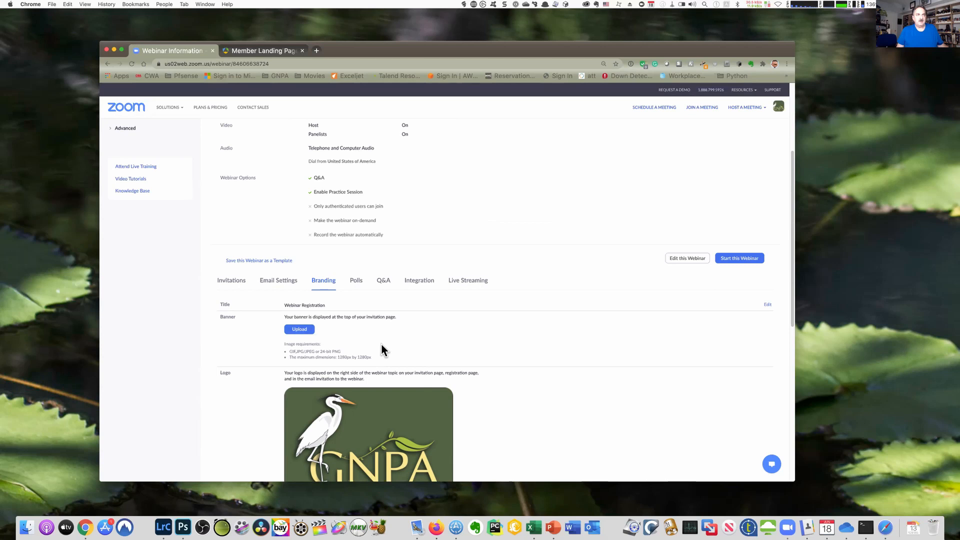
click(356, 281)
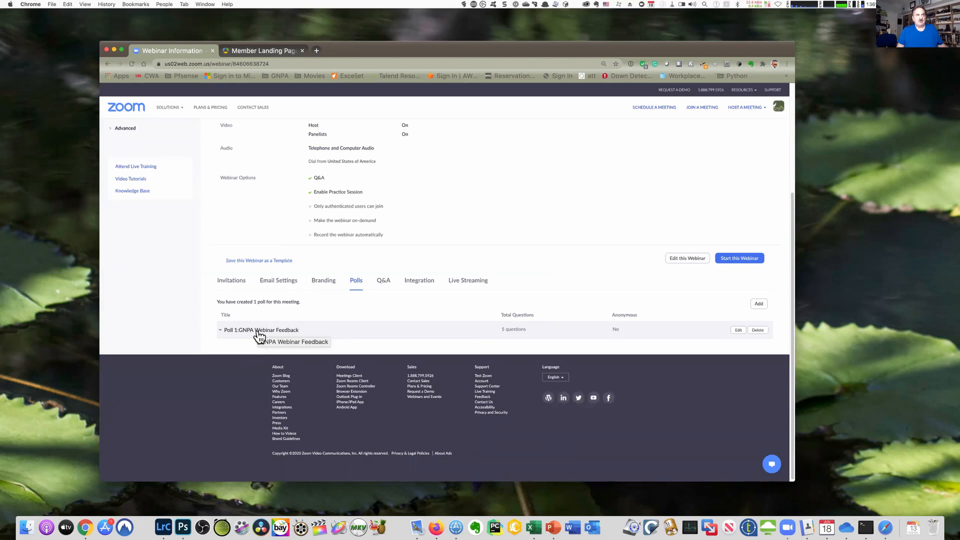
click(389, 281)
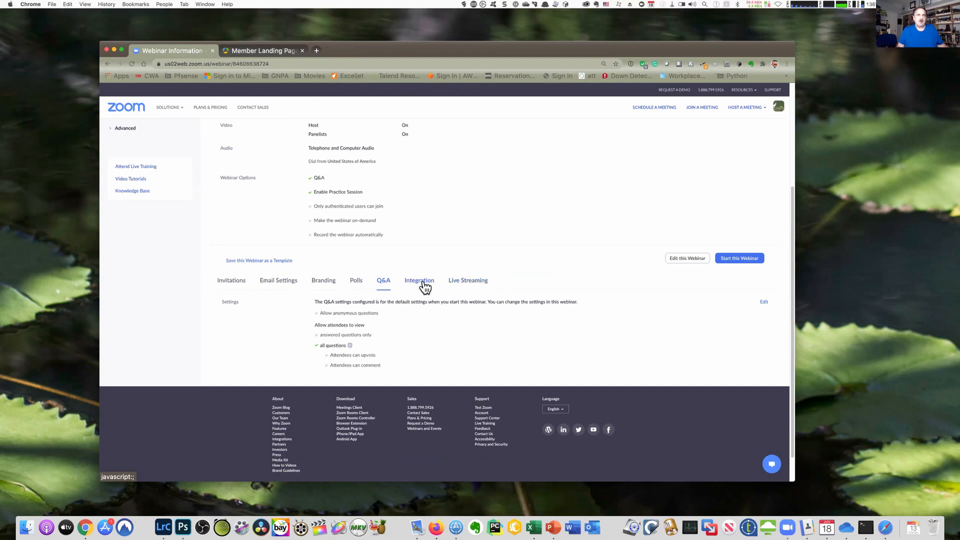
scroll(465, 340, up, 3)
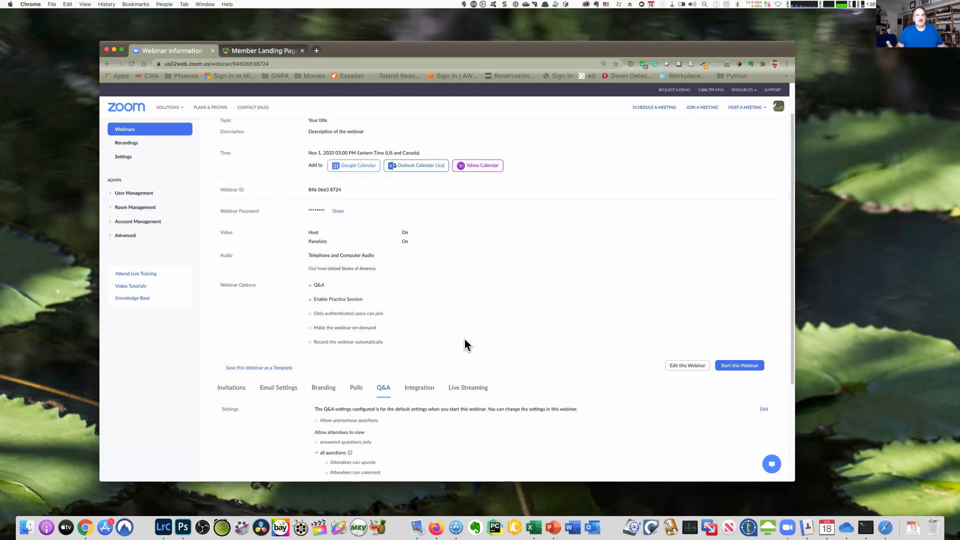
scroll(464, 339, up, 2)
scroll(464, 339, down, 4)
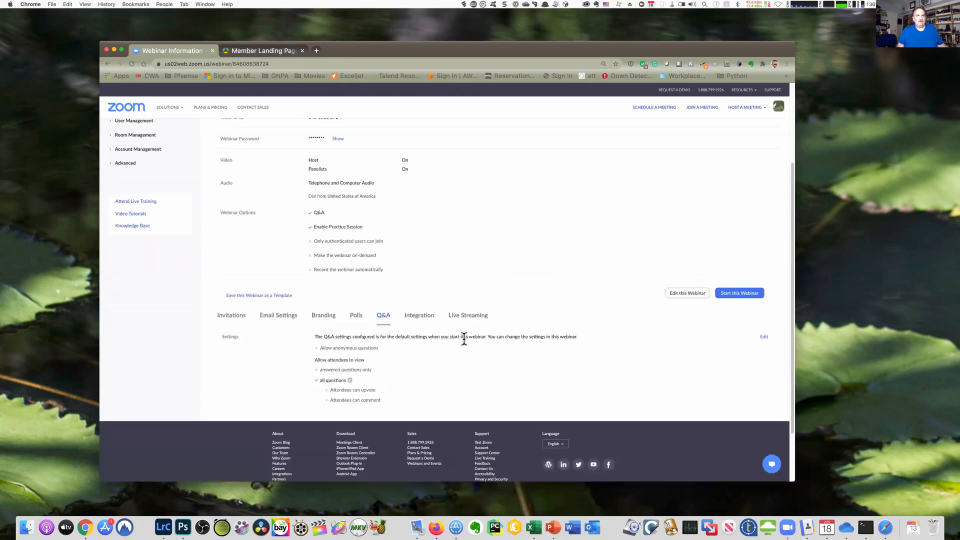
scroll(464, 339, up, 3)
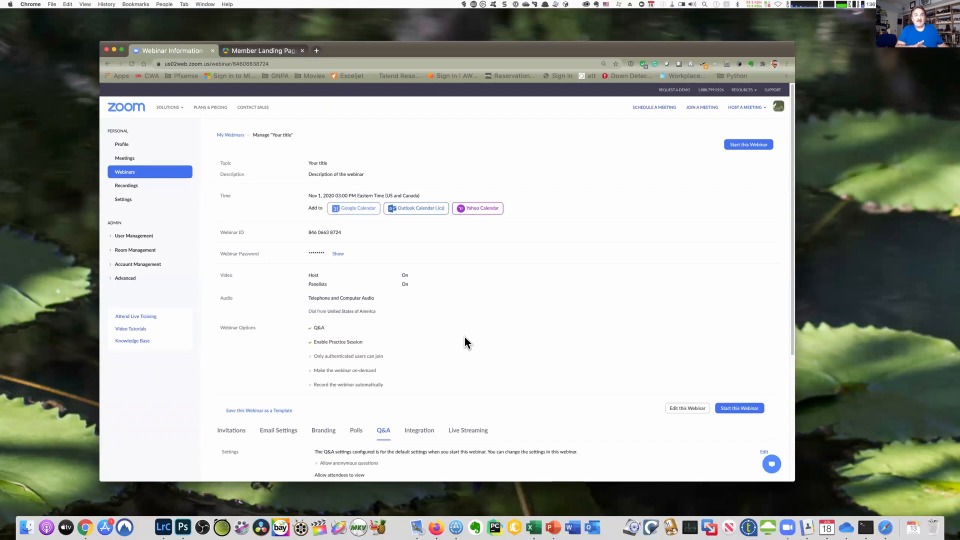
scroll(505, 342, down, 5)
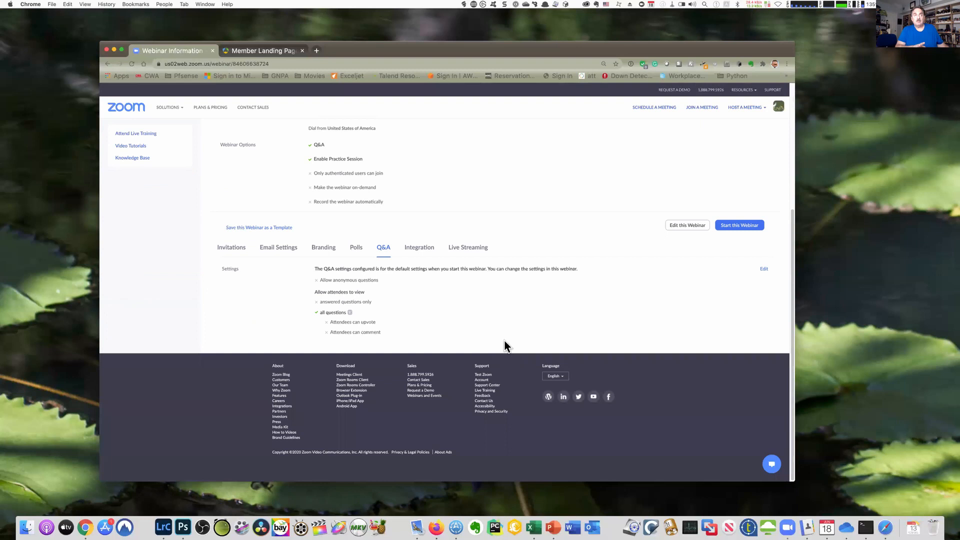
scroll(503, 340, up, 5)
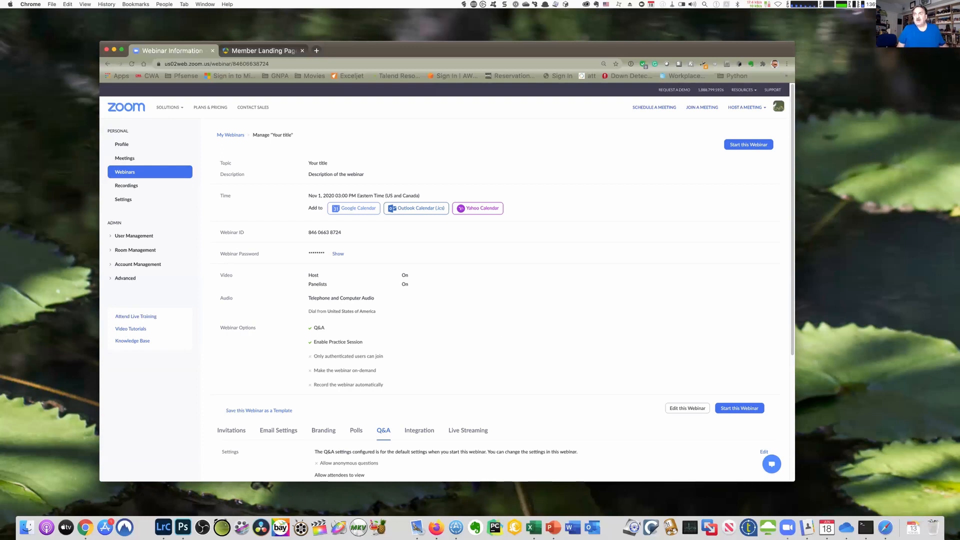
Step: Switch to the PowerPoint presentation "Zoom Webinar tutorial 2020-06-11.pptx" and show the Webinar Setup slide
click(474, 16)
click(434, 195)
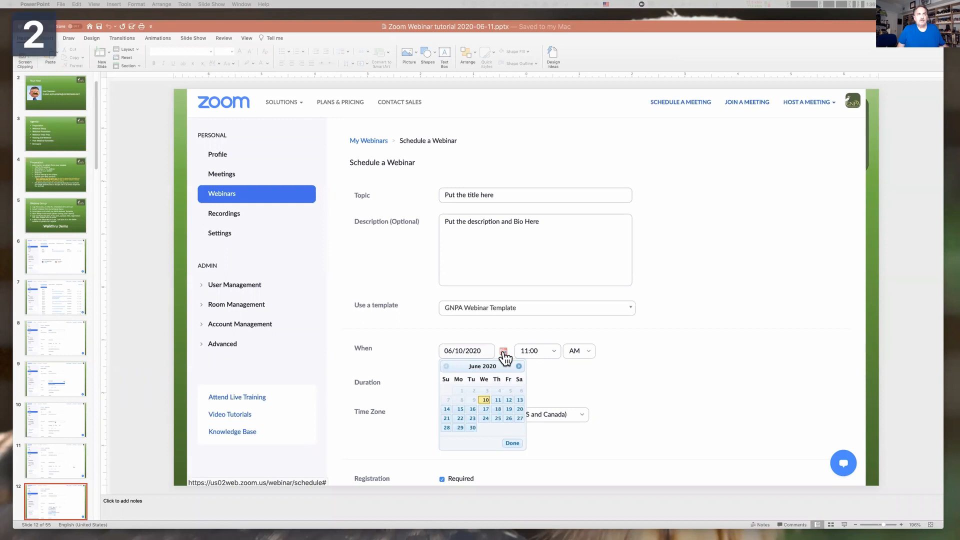
click(55, 220)
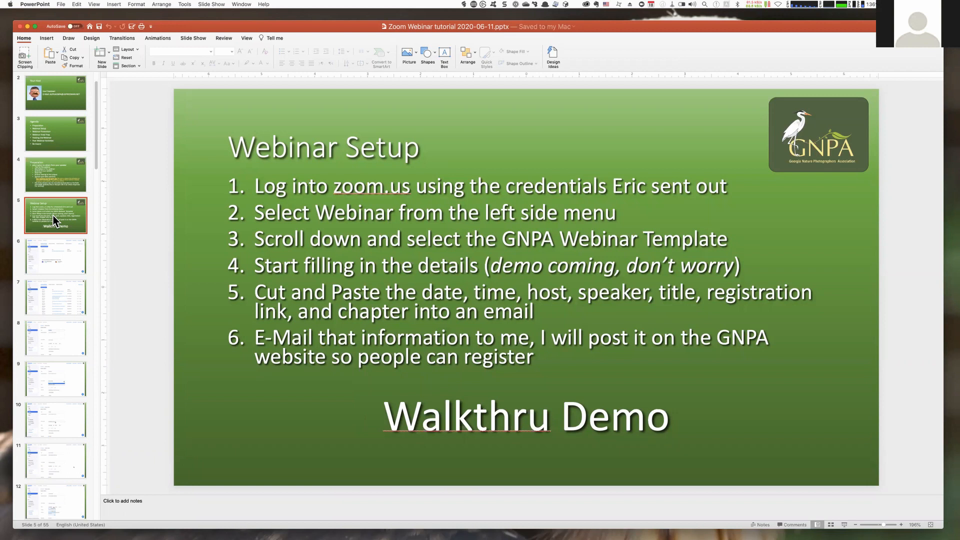
Step: Go through slides 7 to 14, which walk through scheduling a webinar with its template, date and time
click(44, 307)
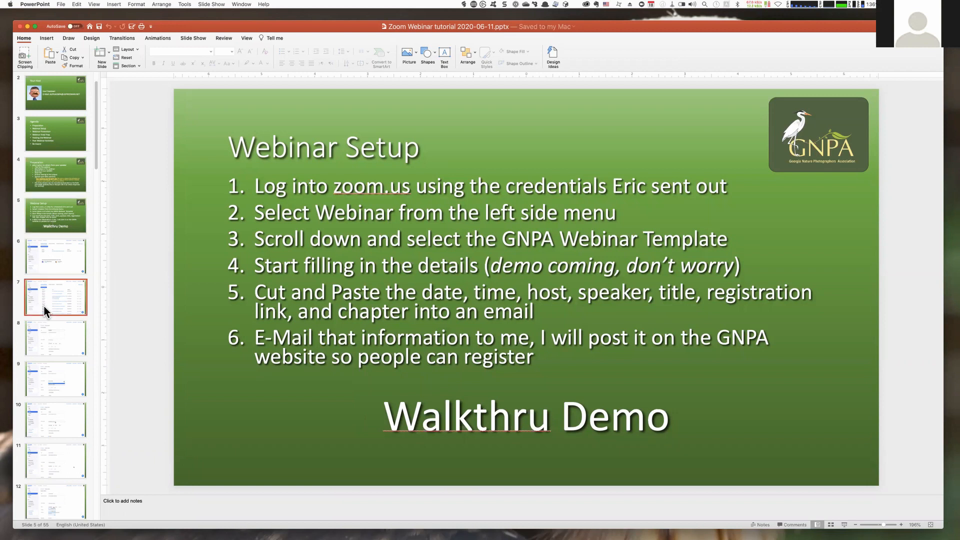
key(Down)
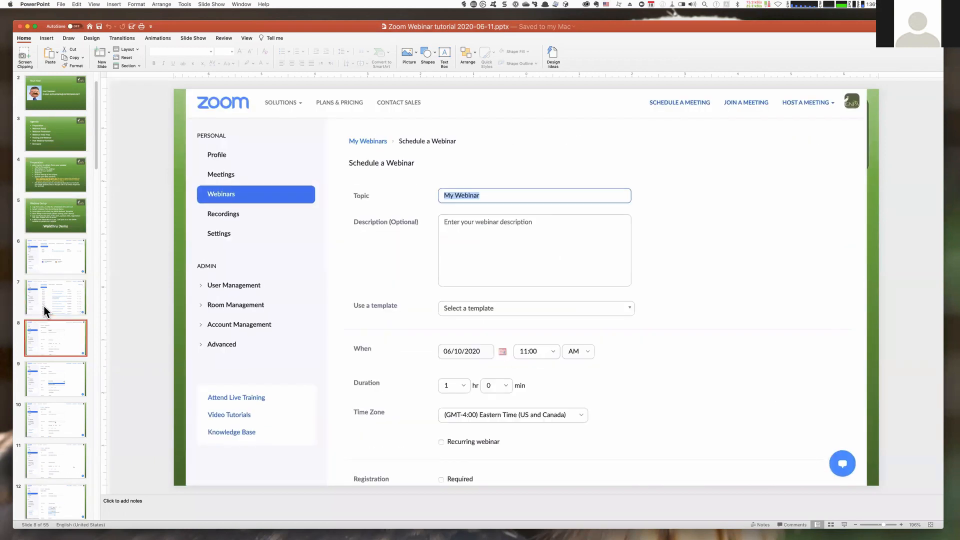
key(Down)
key(Down)
key(Down)
key(Down)
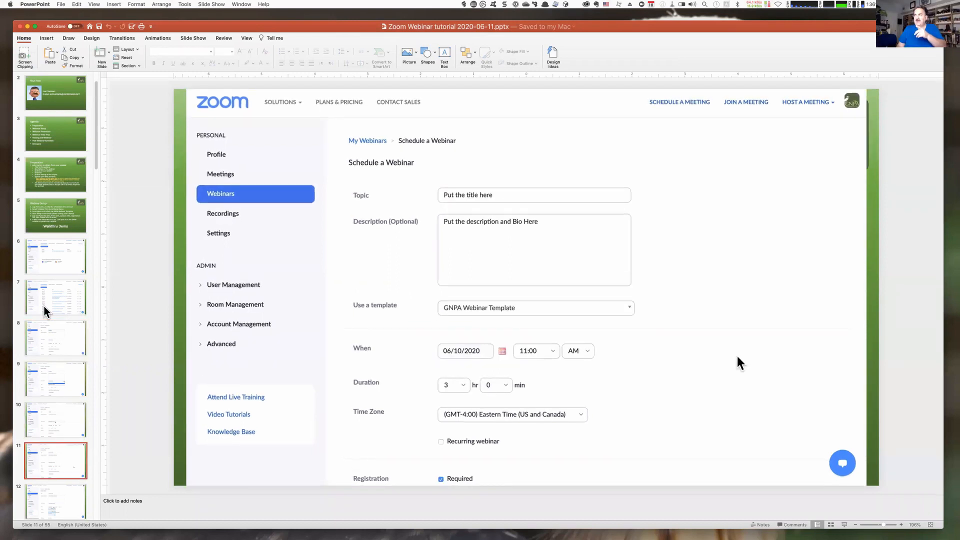
key(Down)
key(Down)
key(Down)
key(Down)
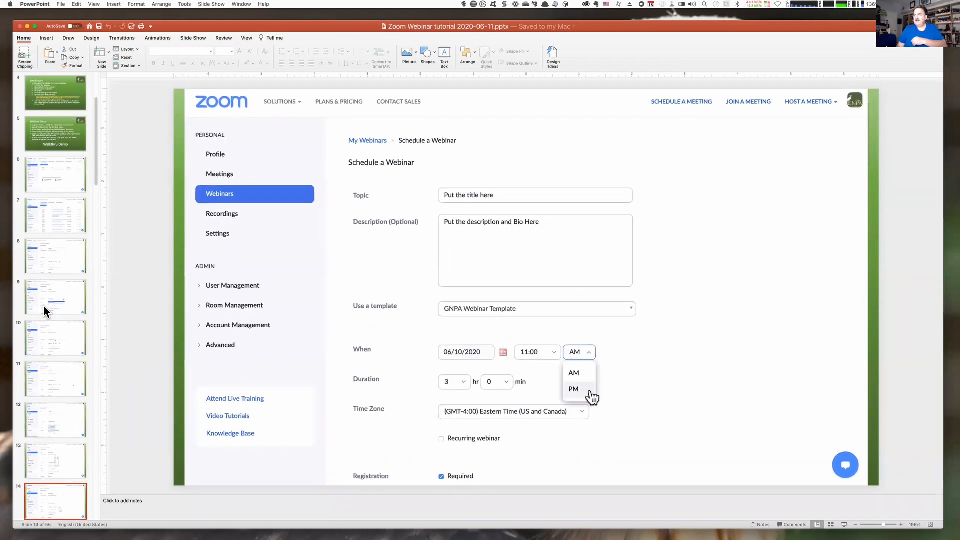
Step: Go on to slide 20, passing the slides on inviting panelists and editing the contact email address
key(Down)
key(Down)
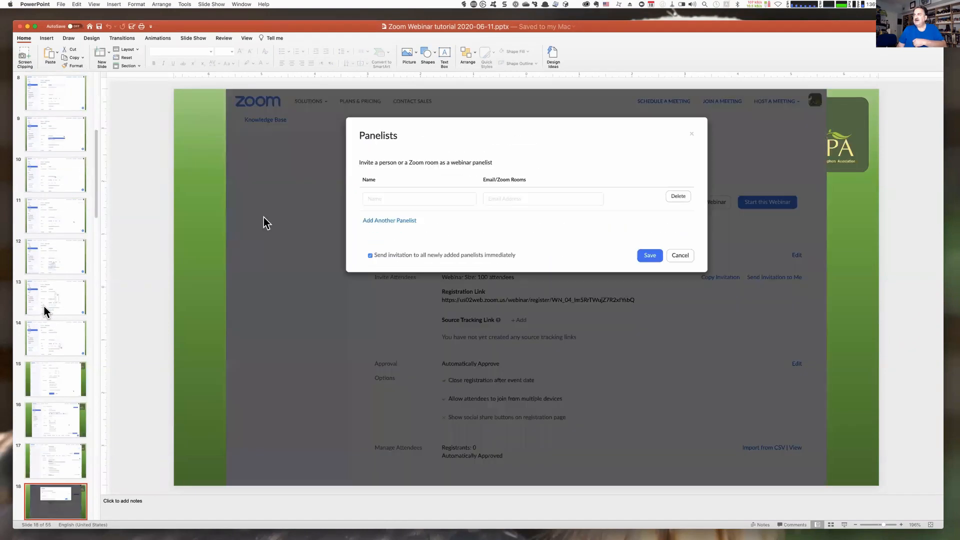
key(Down)
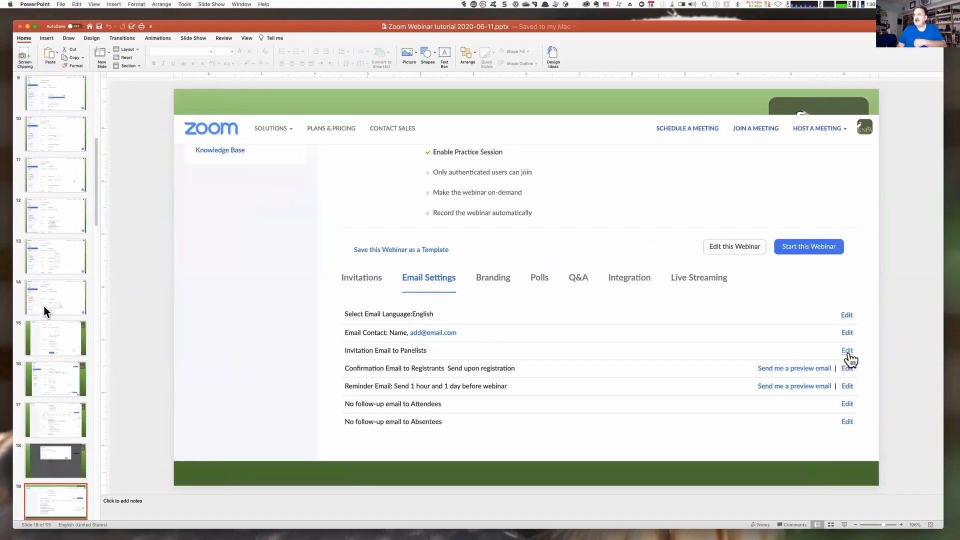
key(Down)
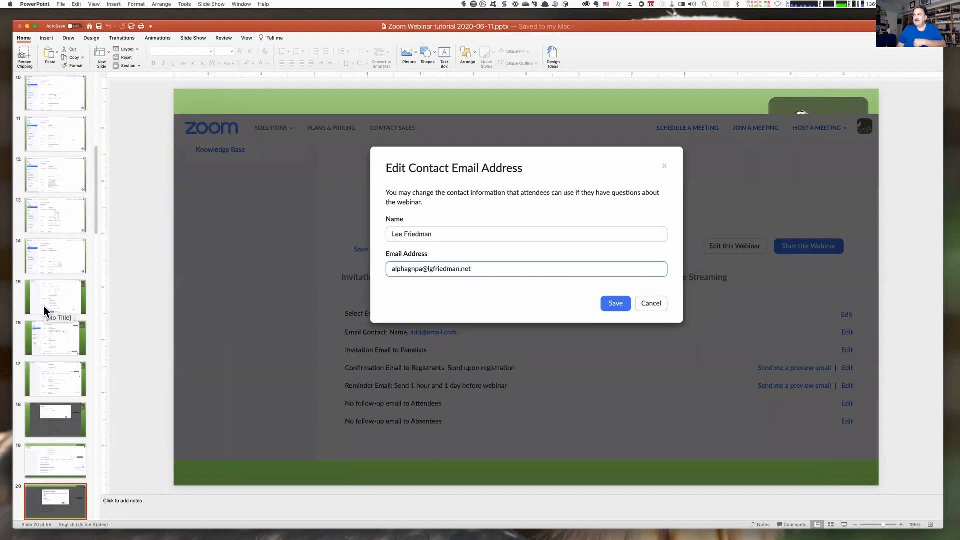
Step: Go on to slide 24, viewing the slides on the webinar's branding logo and banner image
key(Down)
key(Down)
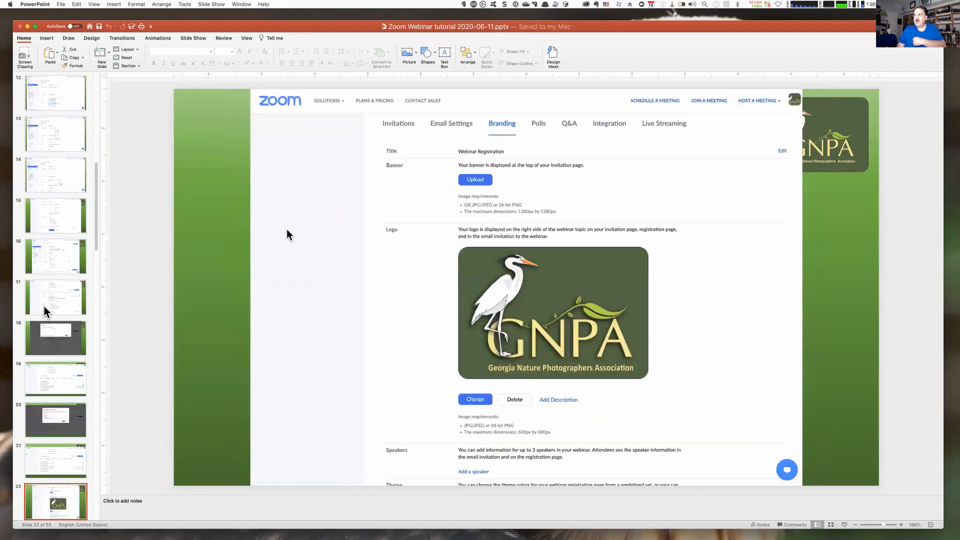
key(Down)
key(Down)
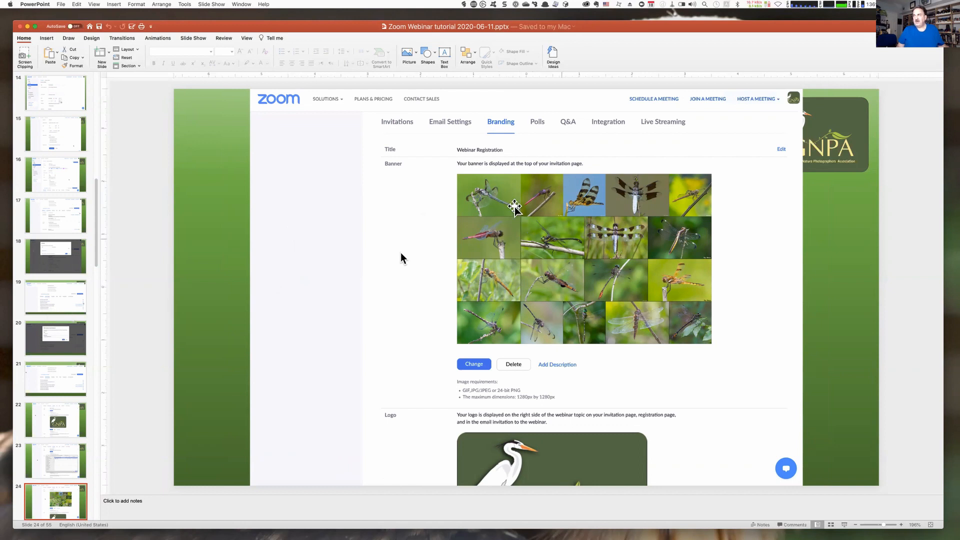
Step: View slides 25 to 28 on adding a speaker with a portrait, name and short biography
key(Down)
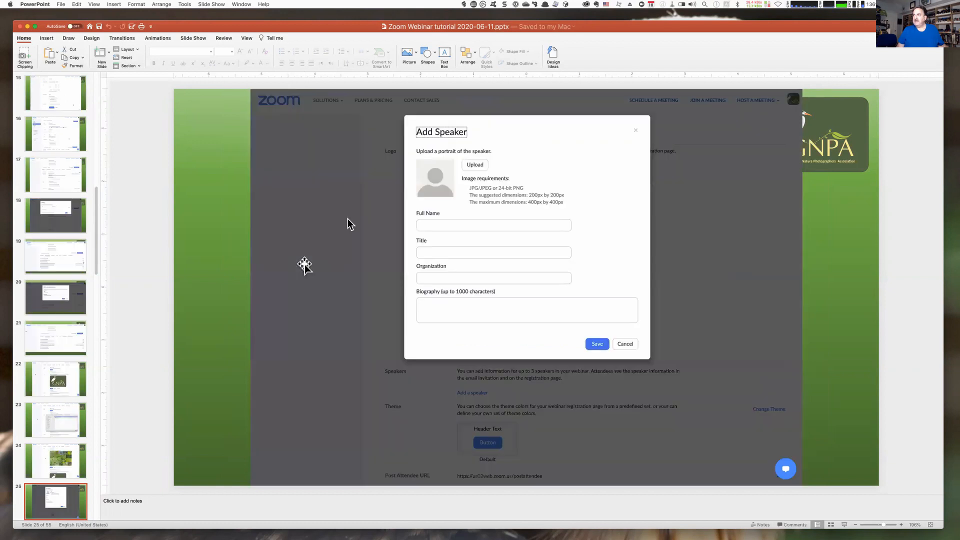
key(Down)
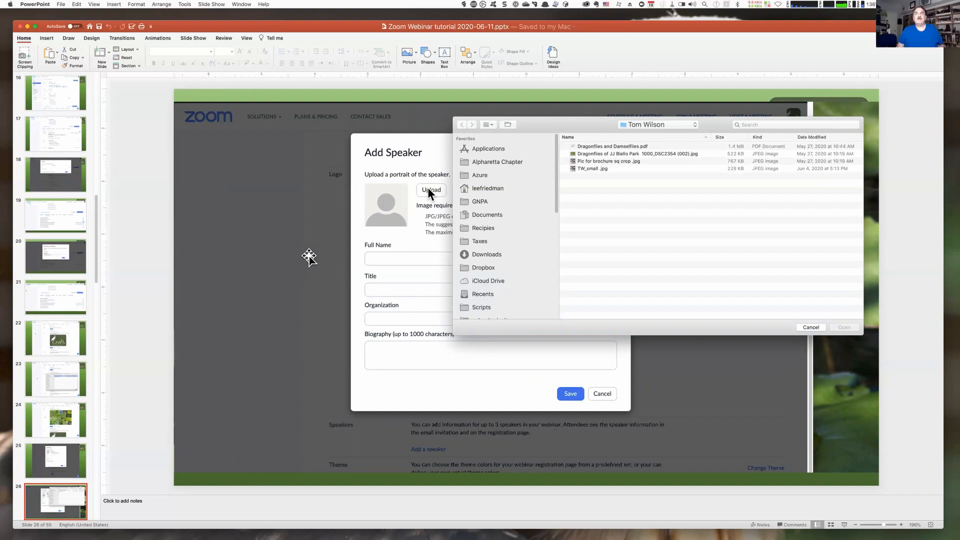
key(Down)
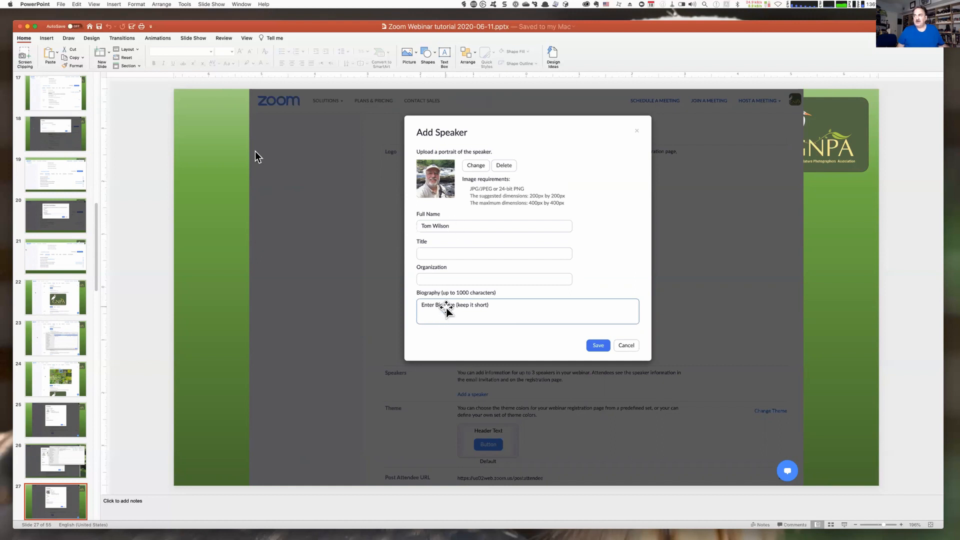
key(Down)
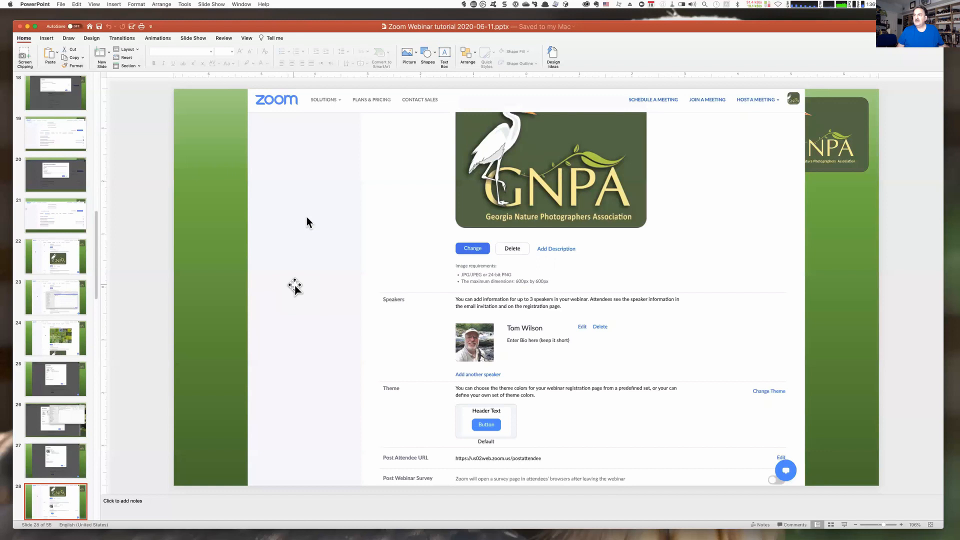
key(Down)
key(Up)
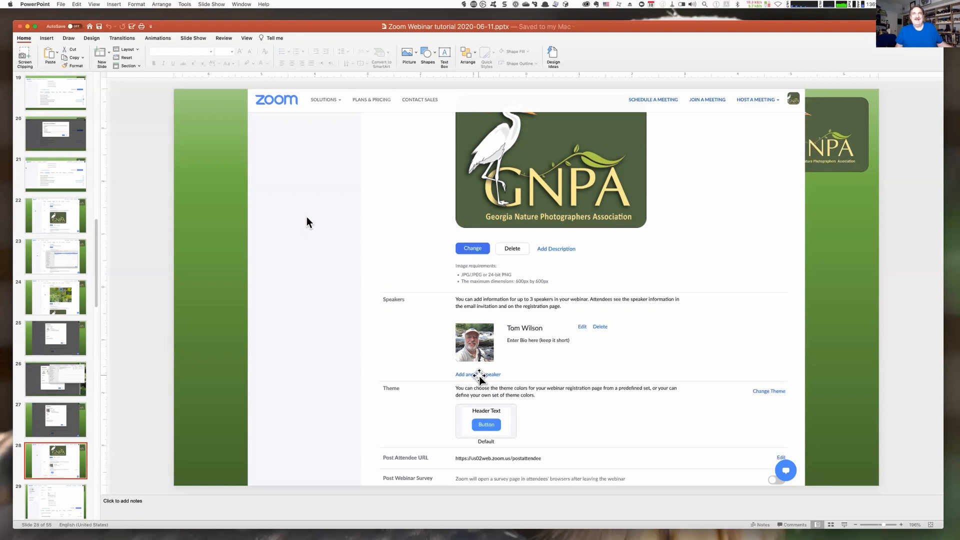
Step: Go on to blank slide 32, viewing the slides on polls and copying the registration link
key(Down)
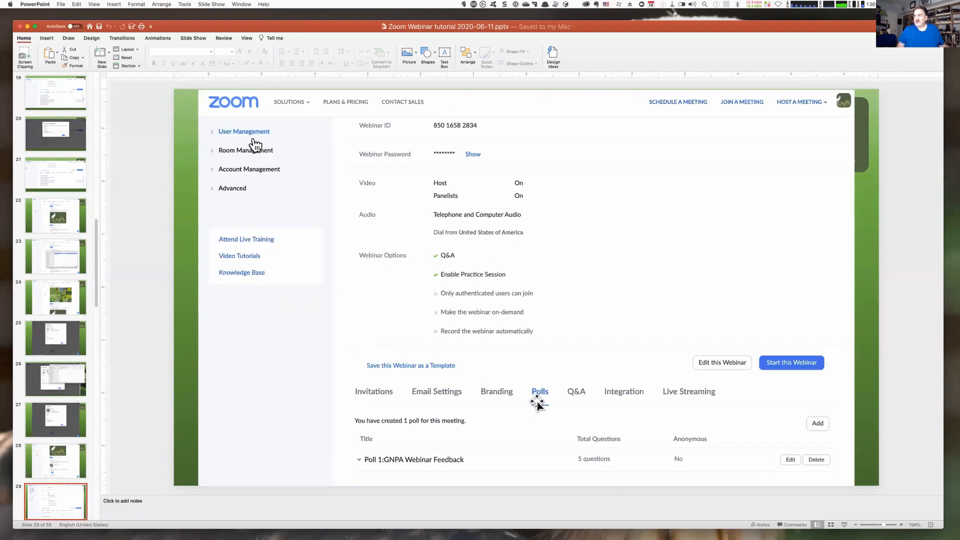
key(Down)
key(Down)
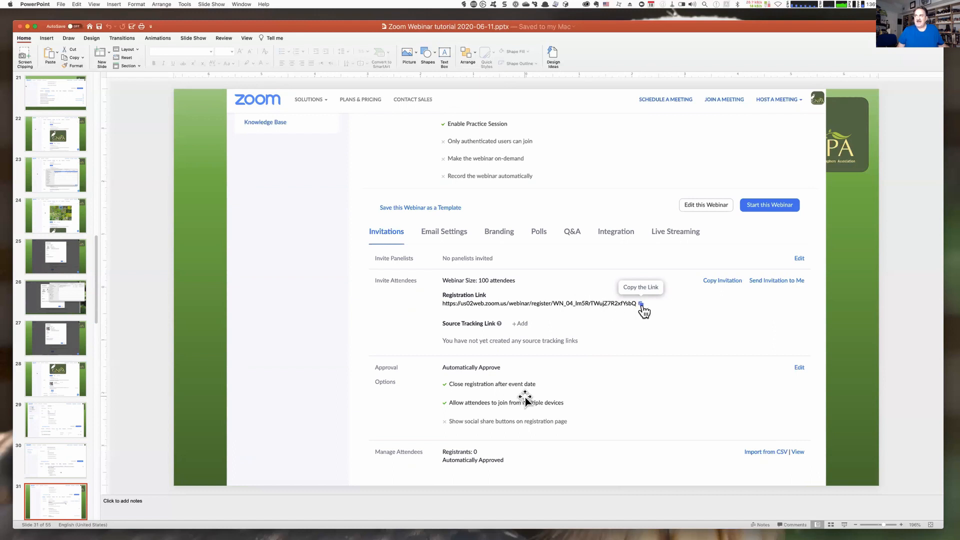
key(Down)
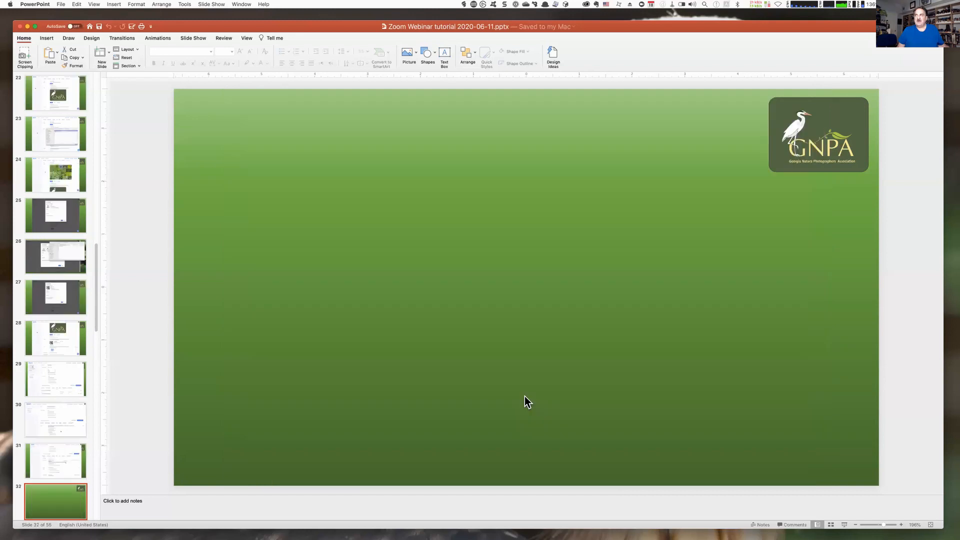
Step: Go on to slide 33 on the three ways to promote the webinar
key(Down)
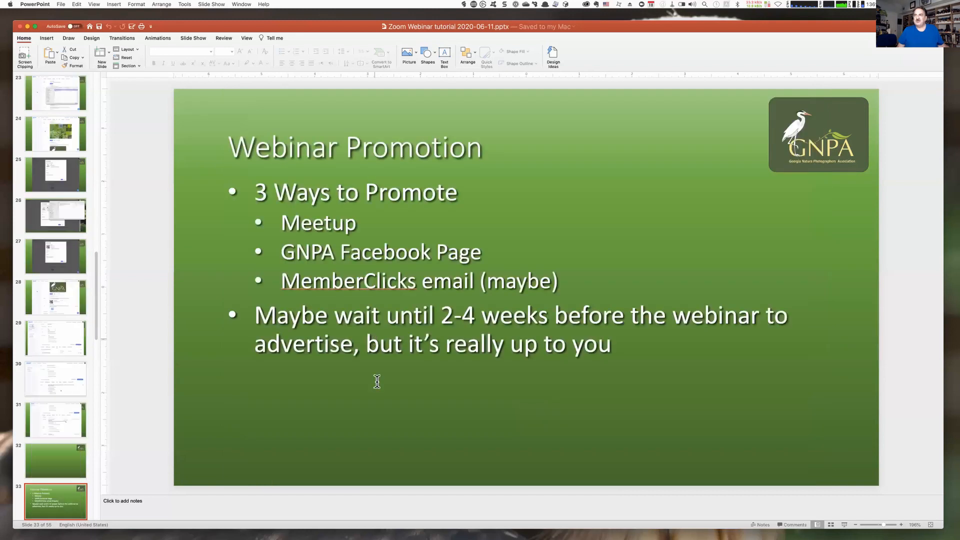
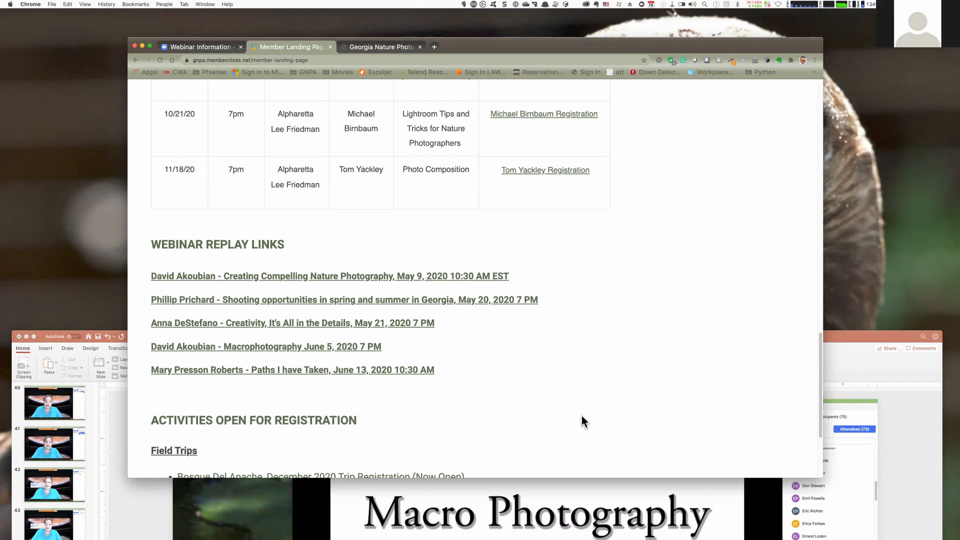
Step: Move the PowerPoint window clear of Chrome and review the webinar registration schedule on the Member Landing Page
double_click(874, 338)
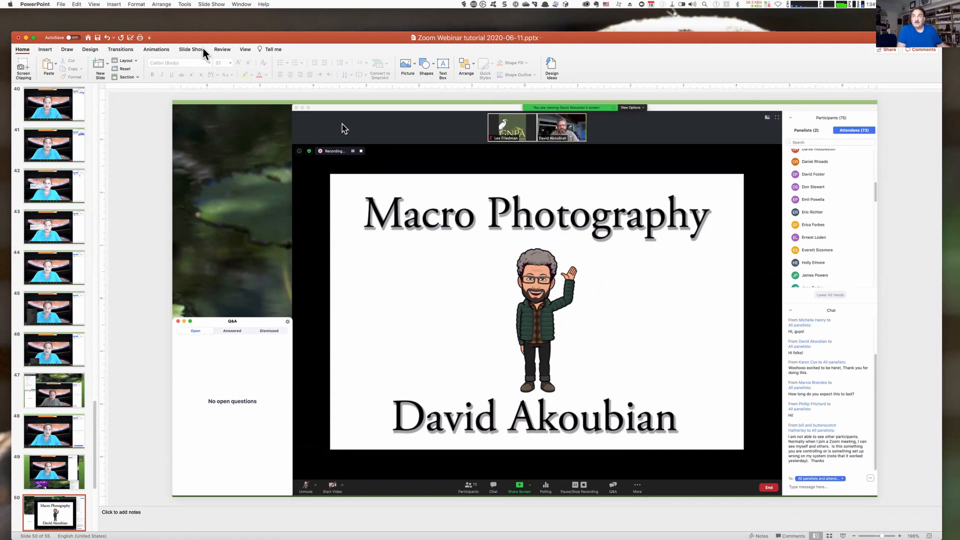
drag(188, 35, 559, 199)
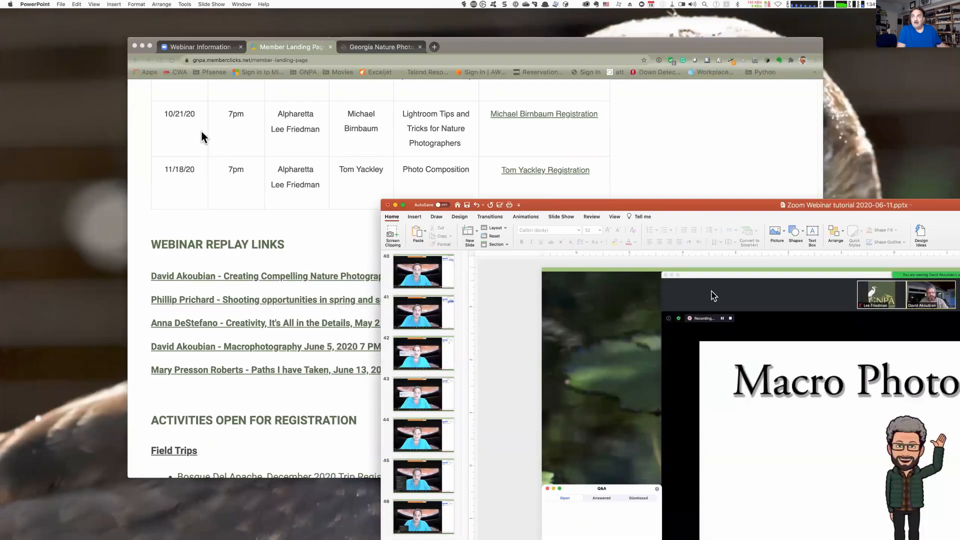
click(502, 50)
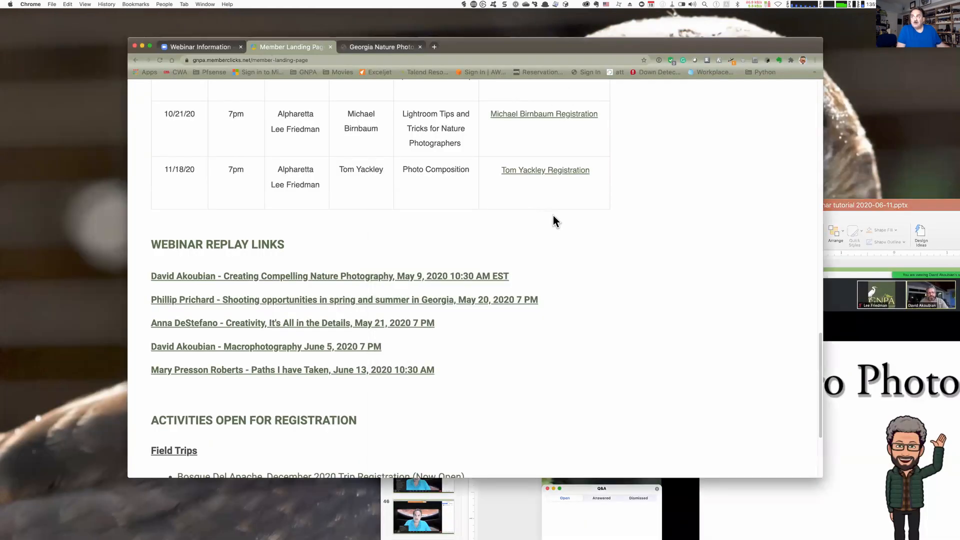
scroll(617, 227, up, 15)
scroll(617, 228, down, 12)
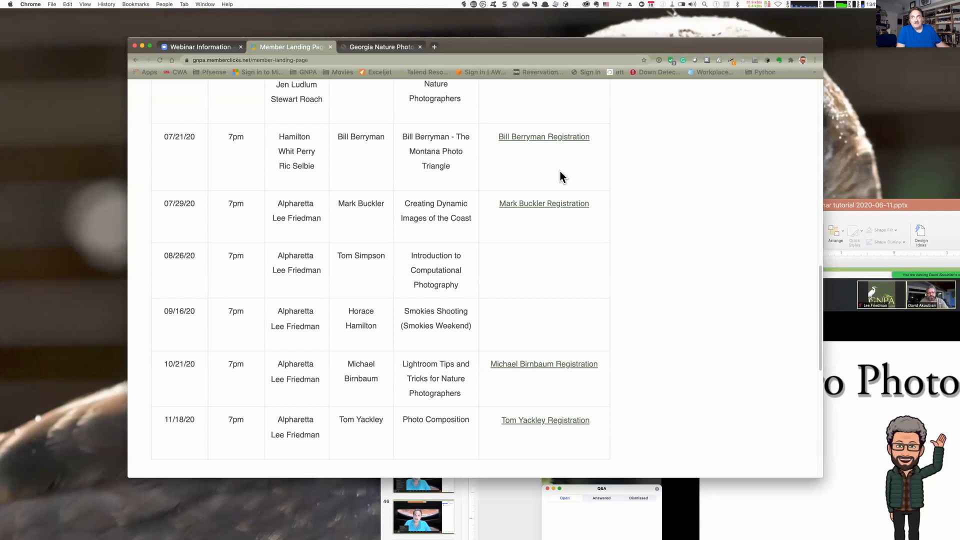
Step: Switch to the Zoom page and check the account's upcoming meetings and upcoming webinars
click(197, 47)
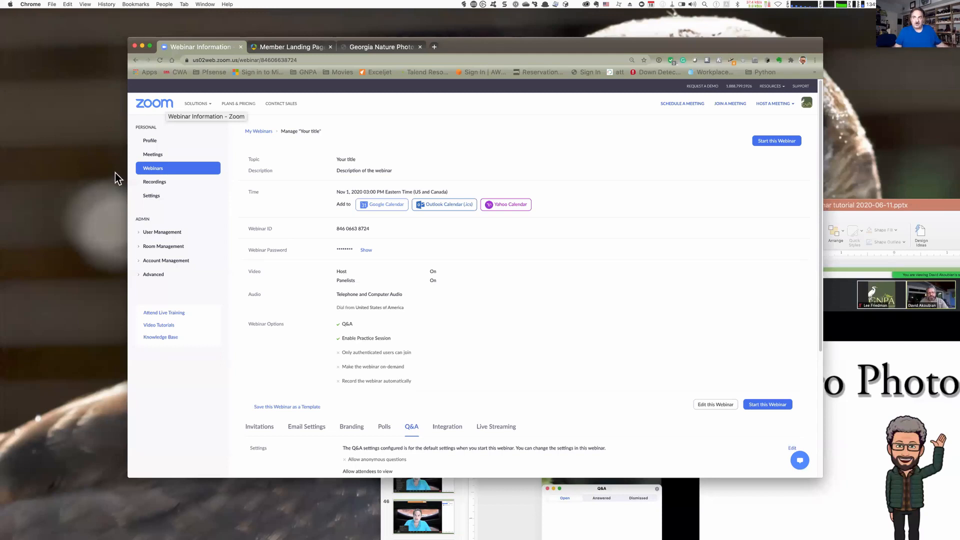
click(161, 156)
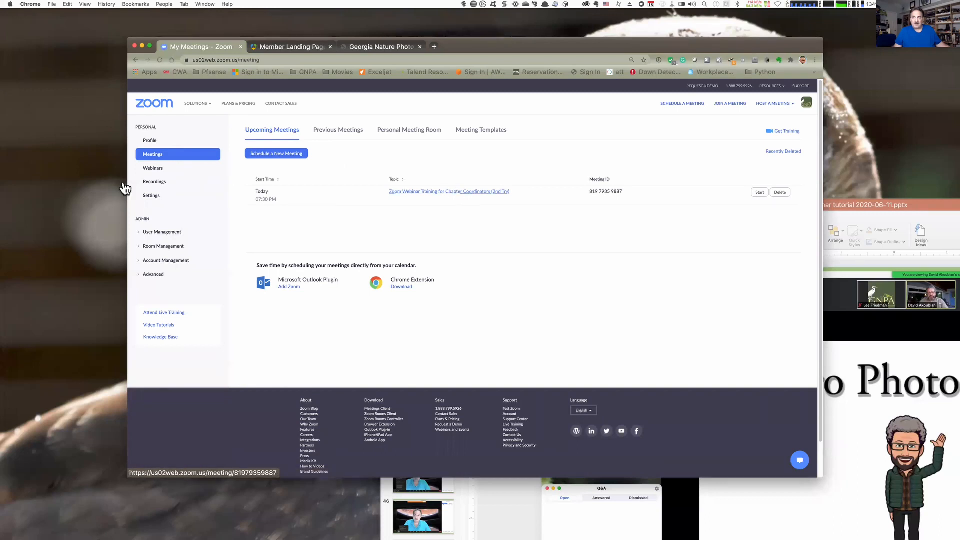
click(158, 170)
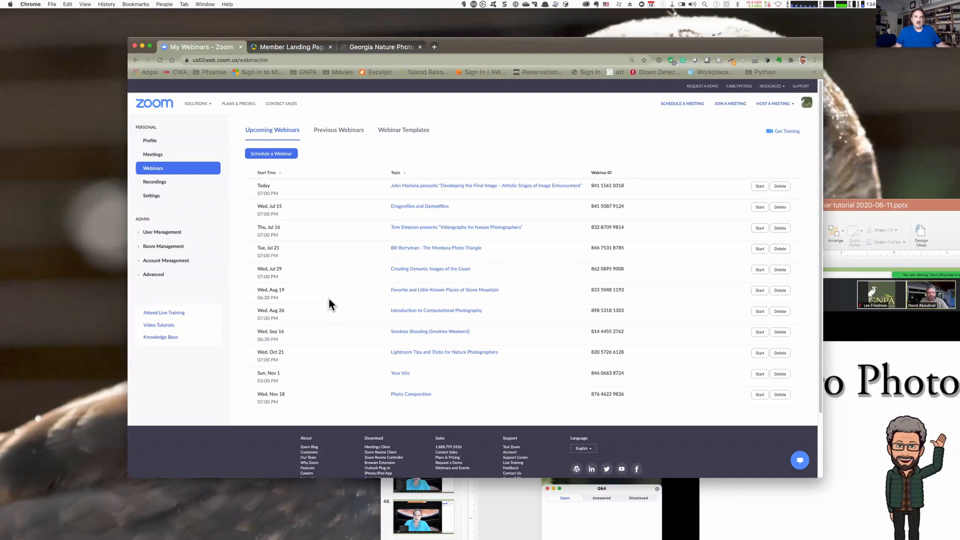
Step: Shift the PowerPoint window farther out of the way and return to Zoom's upcoming webinars list in Chrome
drag(884, 208, 785, 187)
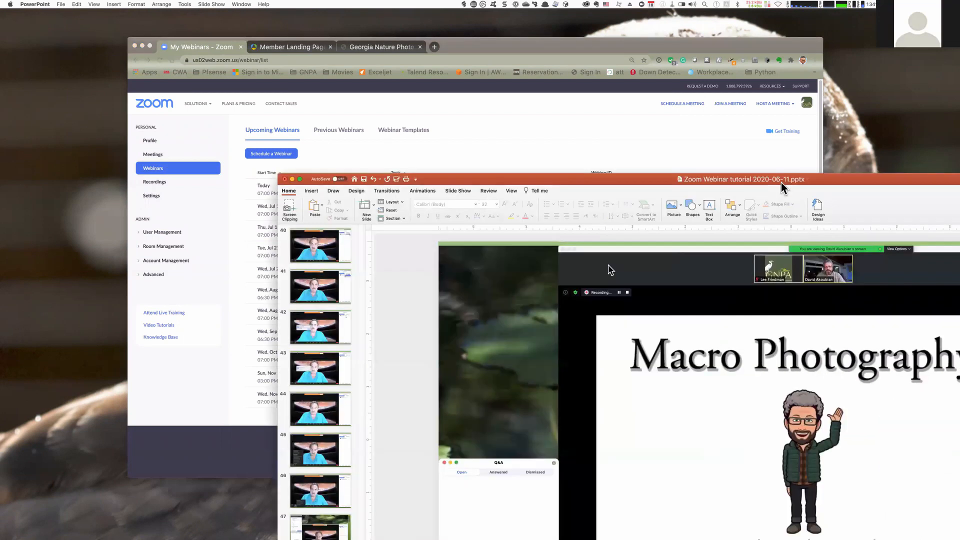
drag(830, 221, 917, 315)
click(492, 146)
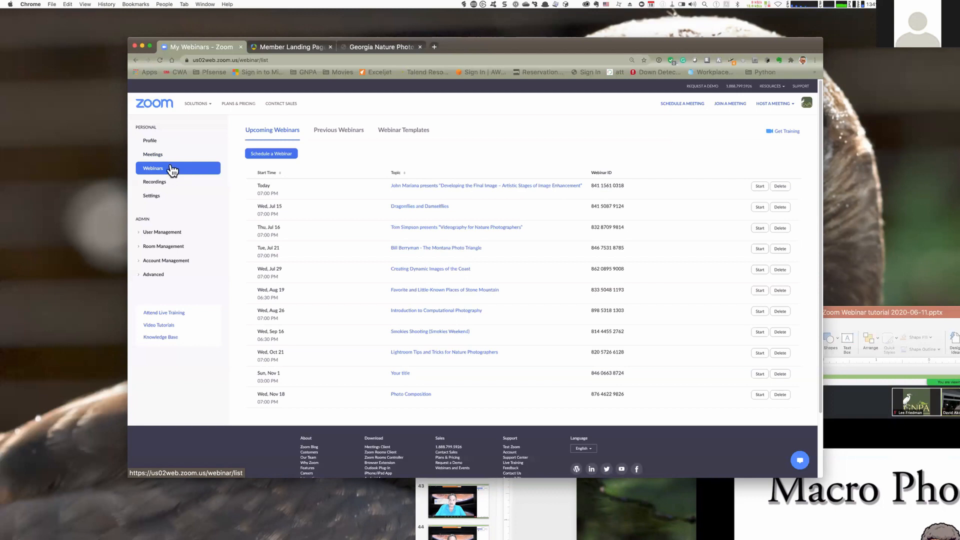
Step: Switch back to the PowerPoint tutorial, reposition its window on screen and bring the thumbnails of closing slides 51 to 55 into view
double_click(950, 313)
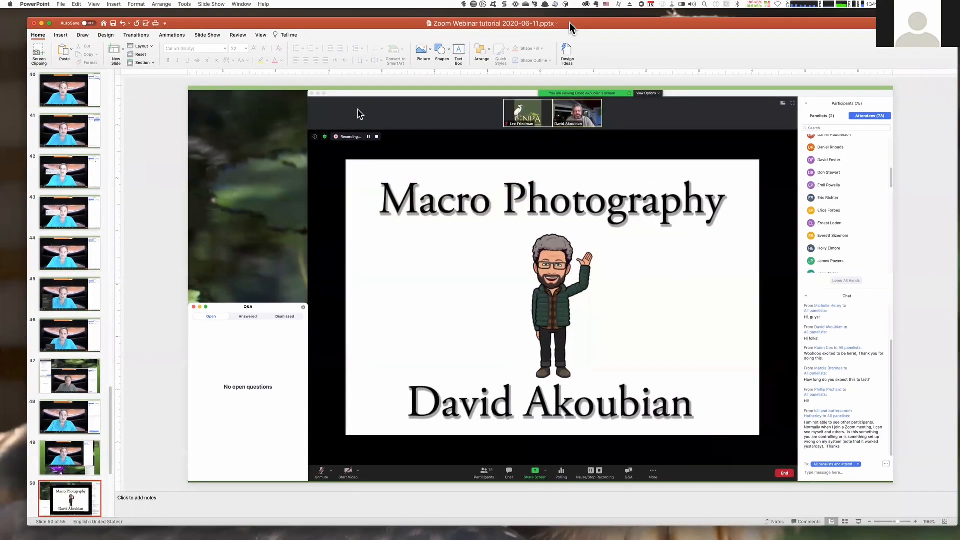
drag(571, 27, 570, 42)
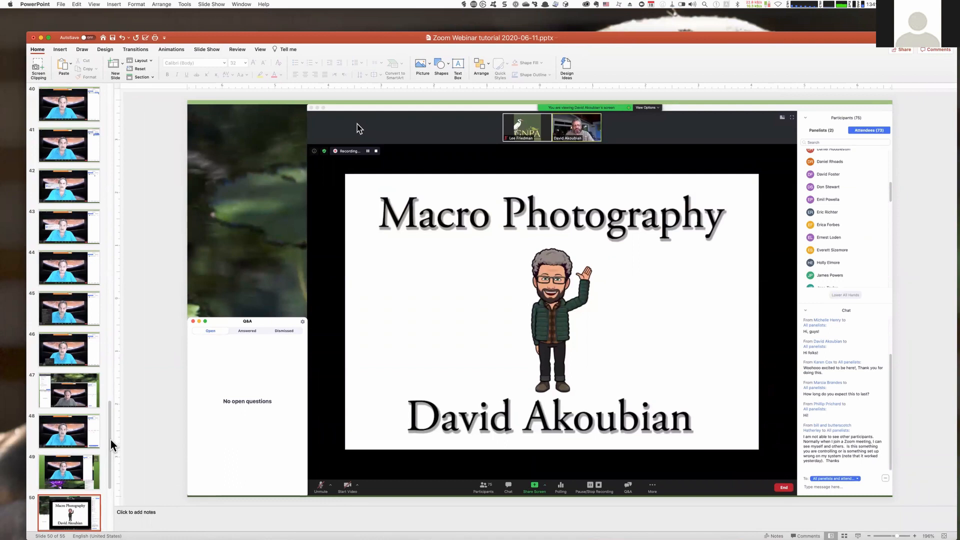
drag(111, 445, 111, 489)
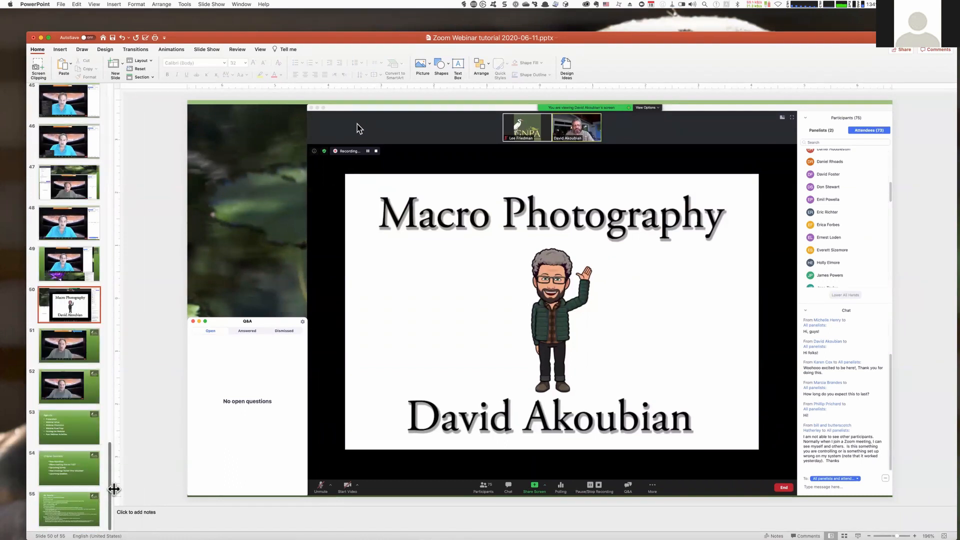